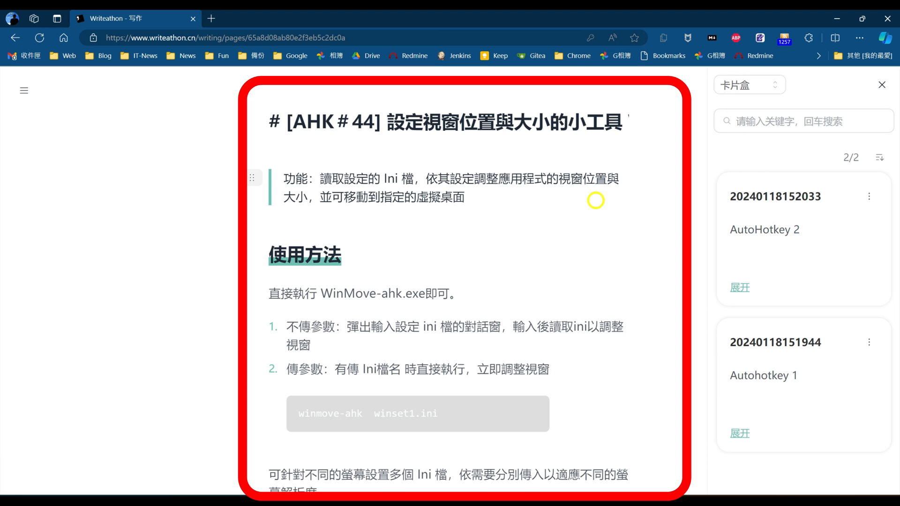
Step: Skim the AHK#44 article in the Writeathon editor down to its end and return to its beginning
{"action": "scroll", "coordinate": [589, 206], "scroll_direction": "down", "scroll_amount": 20}
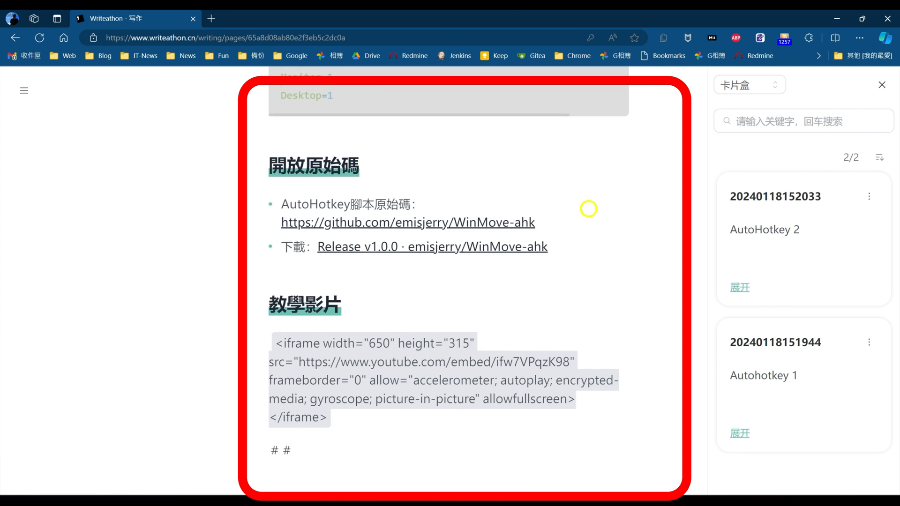
{"action": "scroll", "coordinate": [587, 208], "scroll_direction": "up", "scroll_amount": 18}
{"action": "scroll", "coordinate": [587, 209], "scroll_direction": "up", "scroll_amount": 2}
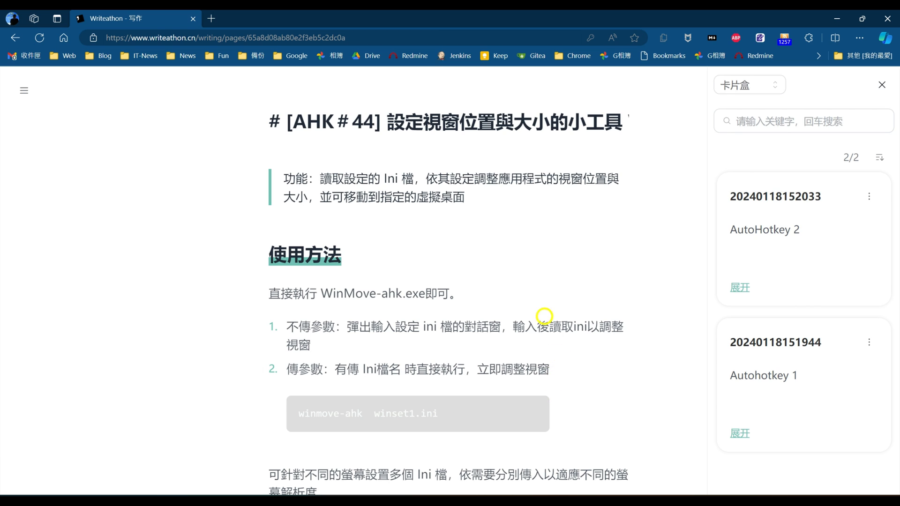
Step: Switch to Obsidian and read through the Obs149 note from its title down to the related links section
{"action": "mouse_move", "coordinate": [468, 495]}
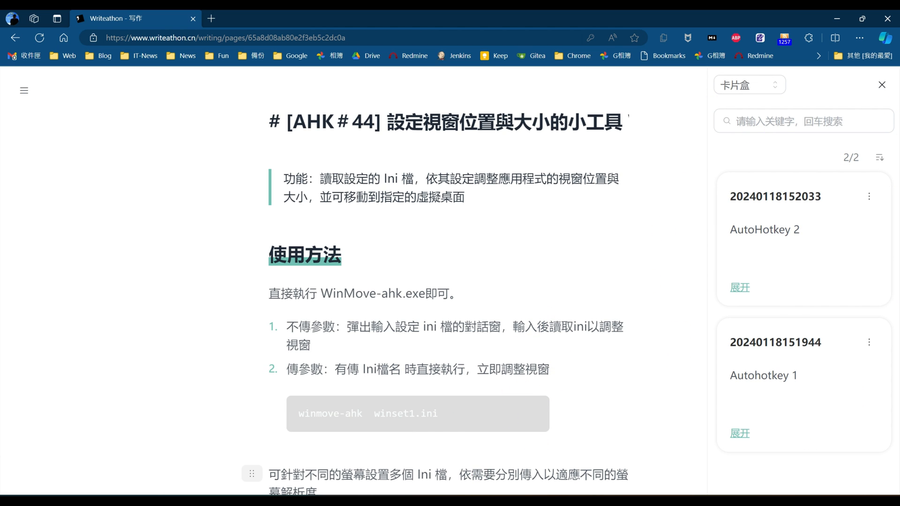
{"action": "left_click", "coordinate": [463, 495]}
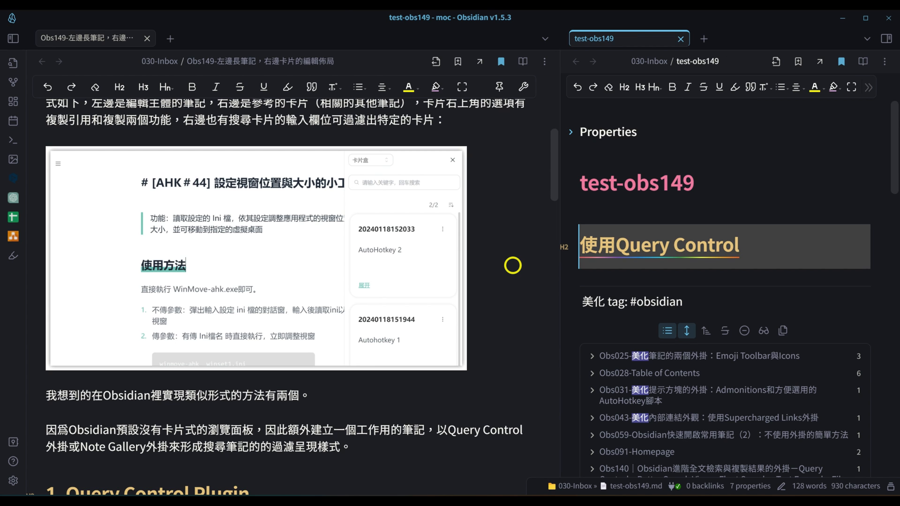
{"action": "left_click", "coordinate": [512, 266]}
{"action": "scroll", "coordinate": [513, 265], "scroll_direction": "up", "scroll_amount": 3}
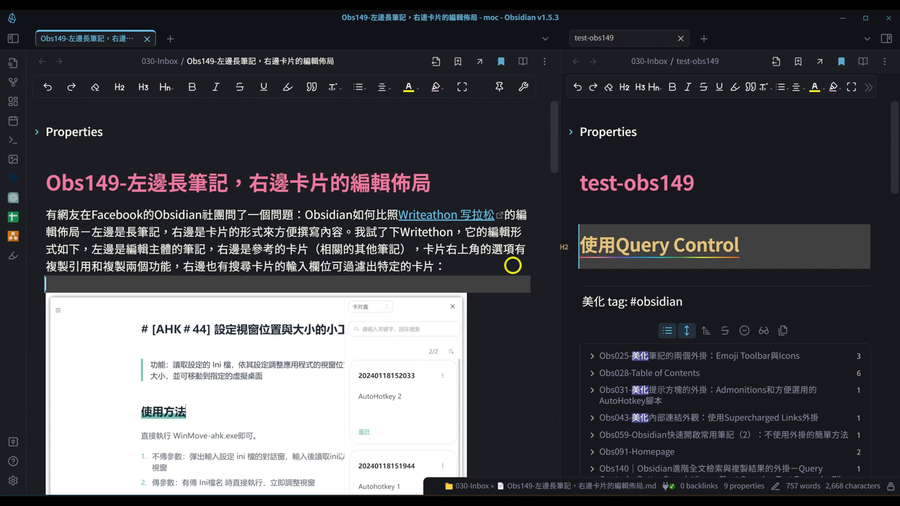
{"action": "scroll", "coordinate": [516, 303], "scroll_direction": "down", "scroll_amount": 2}
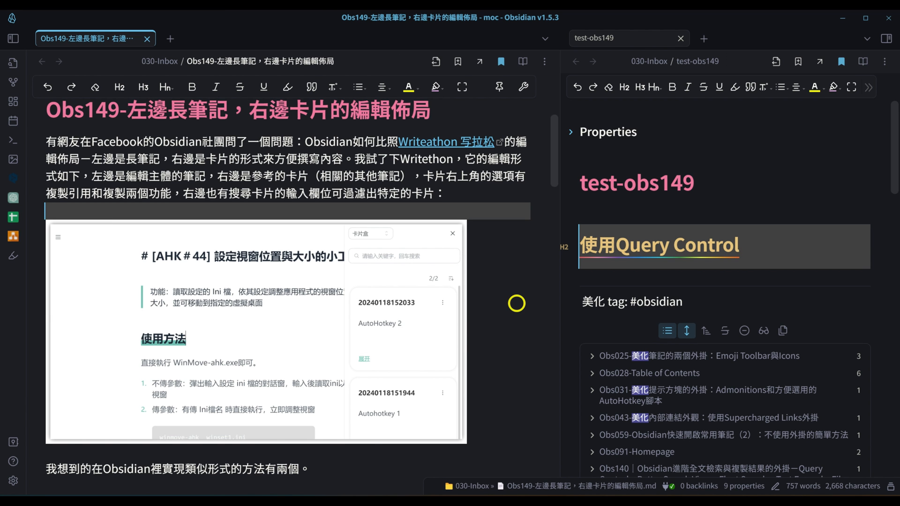
{"action": "scroll", "coordinate": [516, 303], "scroll_direction": "down", "scroll_amount": 4}
{"action": "scroll", "coordinate": [554, 203], "scroll_direction": "down", "scroll_amount": 10}
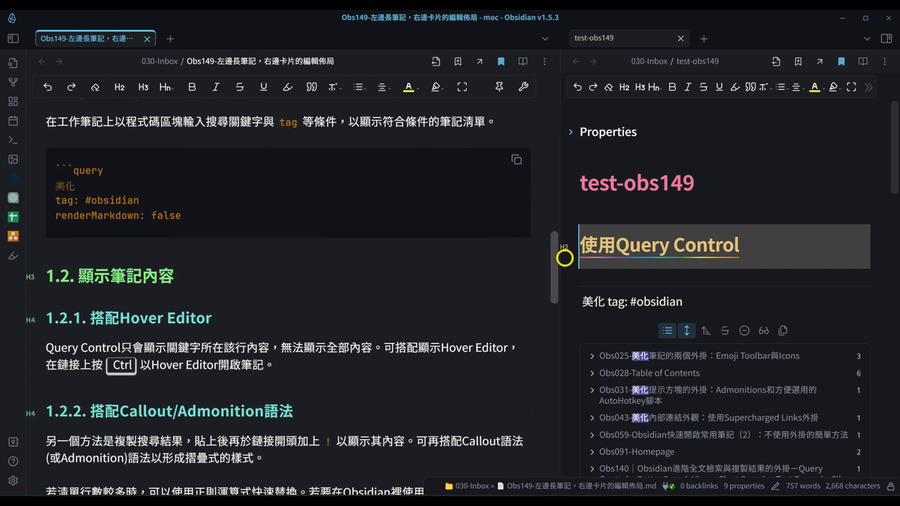
{"action": "scroll", "coordinate": [539, 281], "scroll_direction": "down", "scroll_amount": 15}
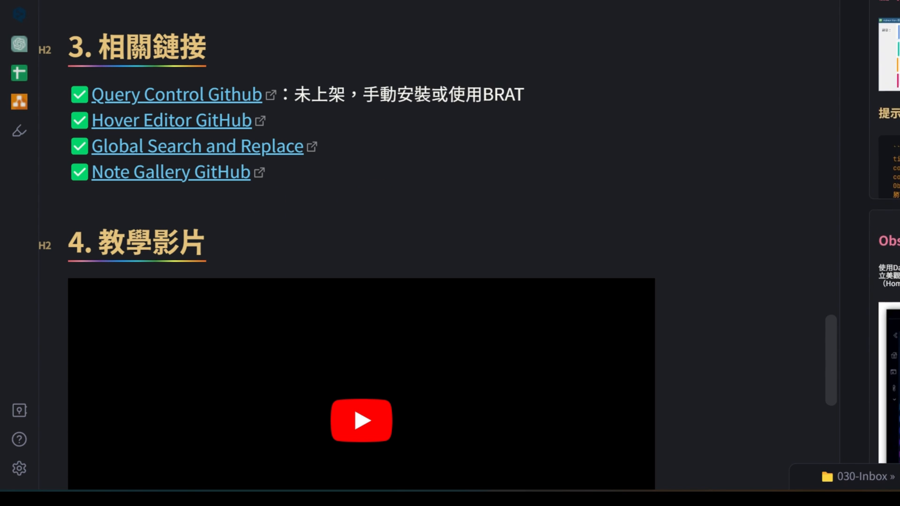
Step: Review the note-gallery code block in the Obs149 note and go back to the beginning of the note
{"action": "scroll", "coordinate": [883, 234], "scroll_direction": "up", "scroll_amount": 3}
{"action": "scroll", "coordinate": [883, 234], "scroll_direction": "down", "scroll_amount": 1}
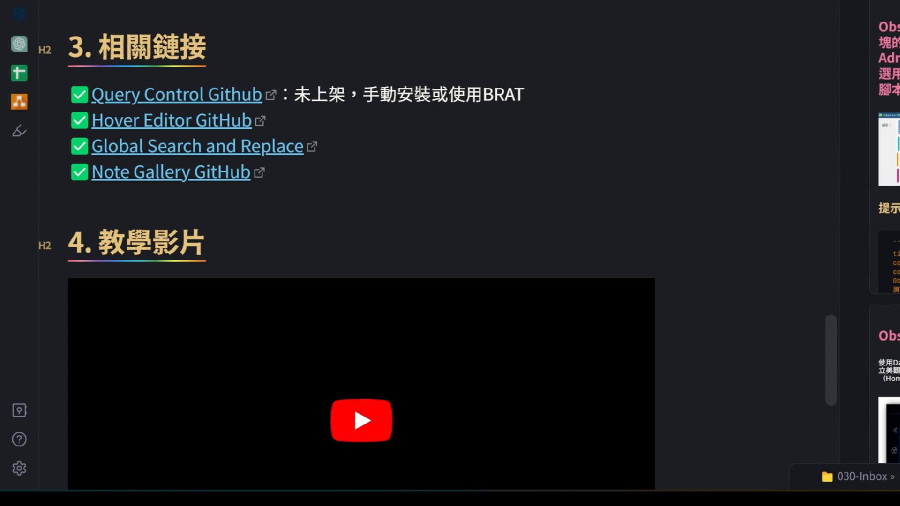
{"action": "scroll", "coordinate": [883, 234], "scroll_direction": "up", "scroll_amount": 5}
{"action": "left_click", "coordinate": [609, 135]}
{"action": "scroll", "coordinate": [616, 121], "scroll_direction": "up", "scroll_amount": 10}
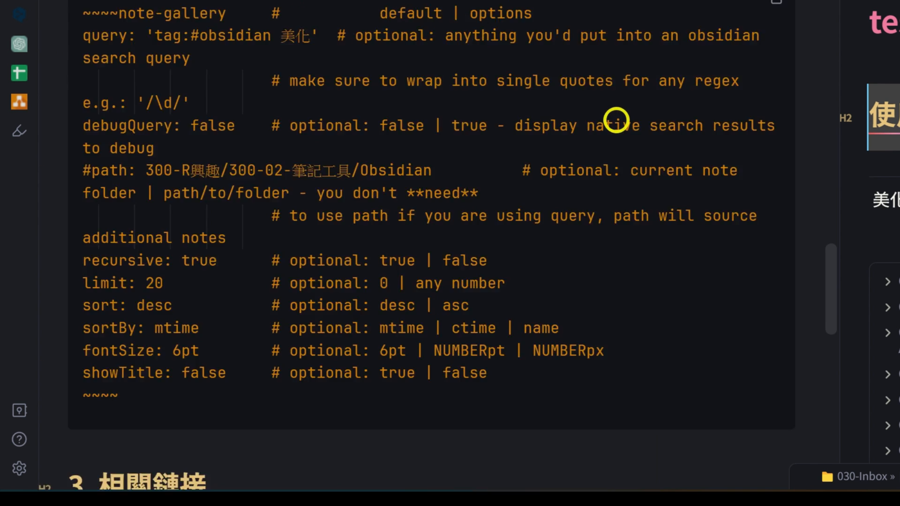
{"action": "scroll", "coordinate": [616, 120], "scroll_direction": "up", "scroll_amount": 15}
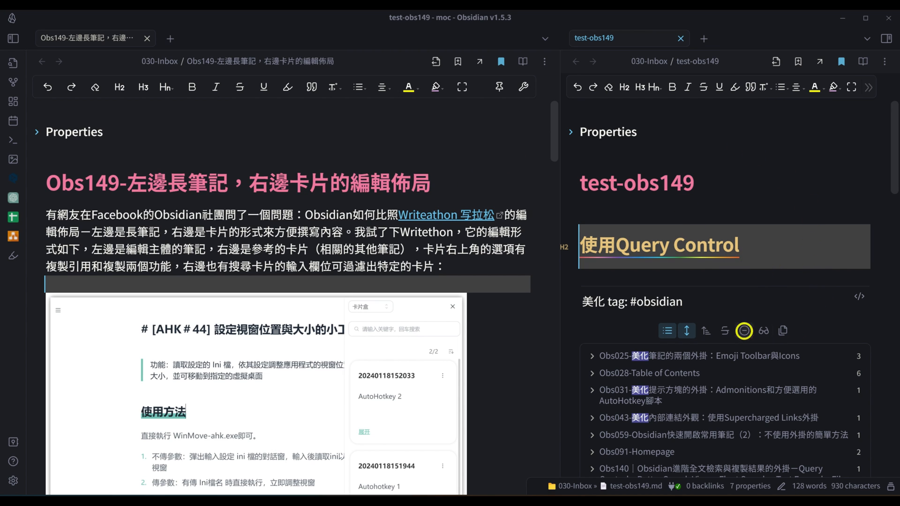
Step: Move the test-obs149 note into the same tab group as the Obs149 note and view each of the two notes
{"action": "left_click_drag", "start_coordinate": [617, 37], "coordinate": [169, 37]}
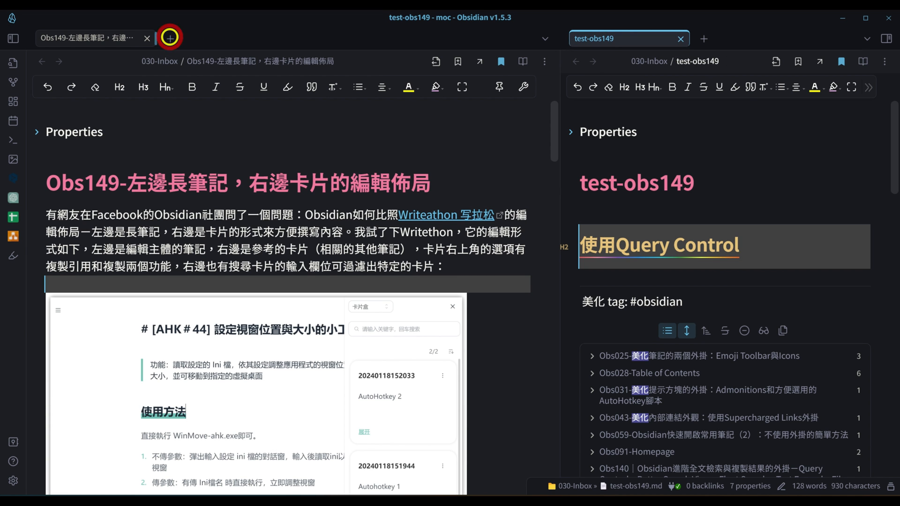
{"action": "left_click", "coordinate": [62, 41]}
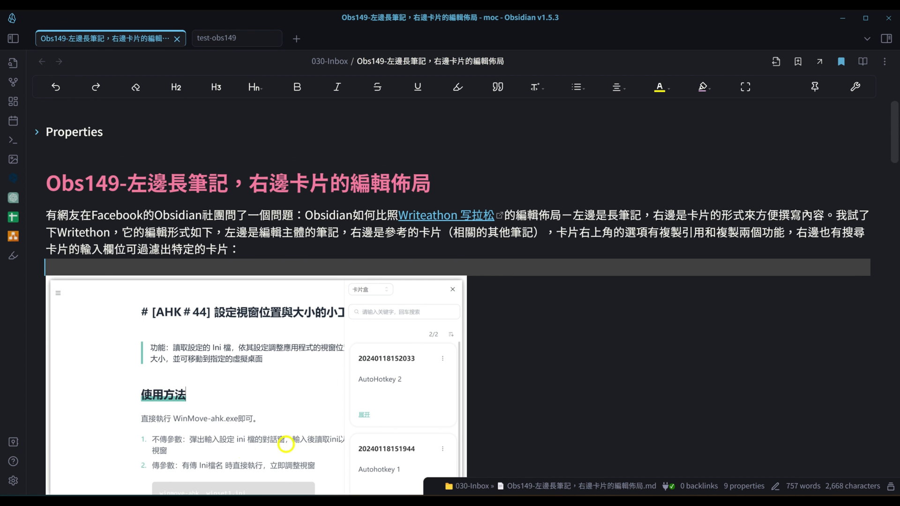
{"action": "left_click", "coordinate": [233, 35]}
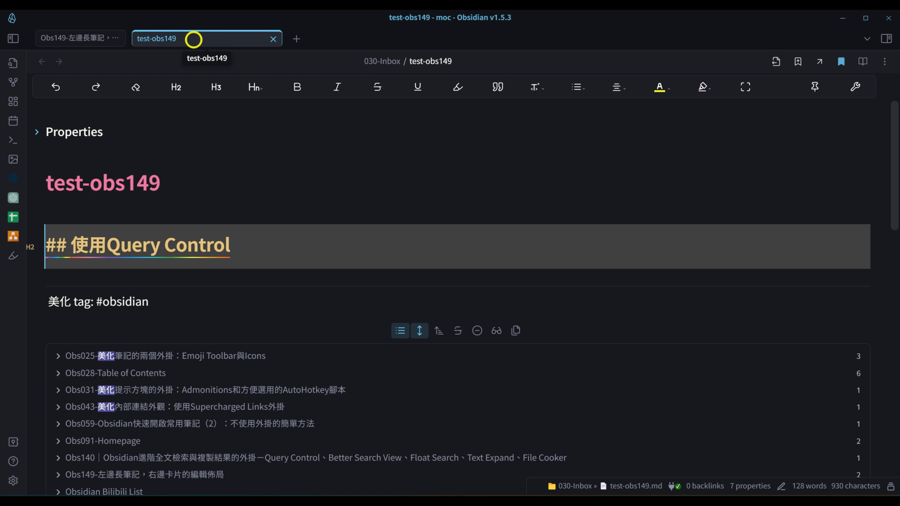
{"action": "left_click", "coordinate": [182, 35]}
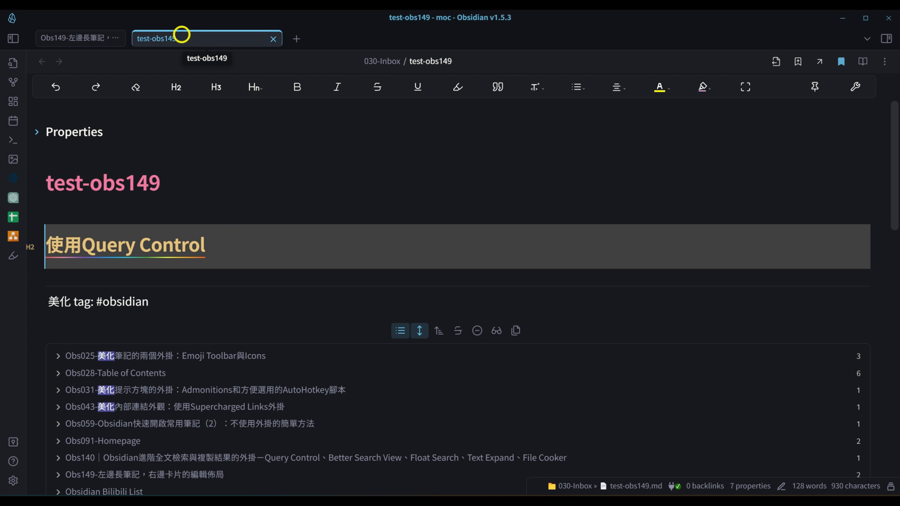
Step: Split test-obs149 into its own pane to the right of the Obs149 note and widen it to slightly over half the workspace
{"action": "left_click_drag", "start_coordinate": [182, 35], "coordinate": [786, 151]}
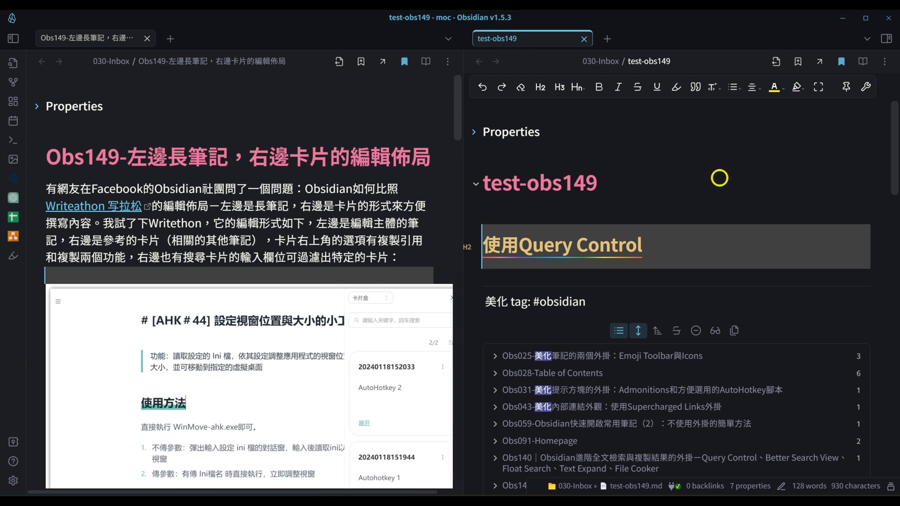
{"action": "left_click_drag", "start_coordinate": [465, 161], "coordinate": [595, 157]}
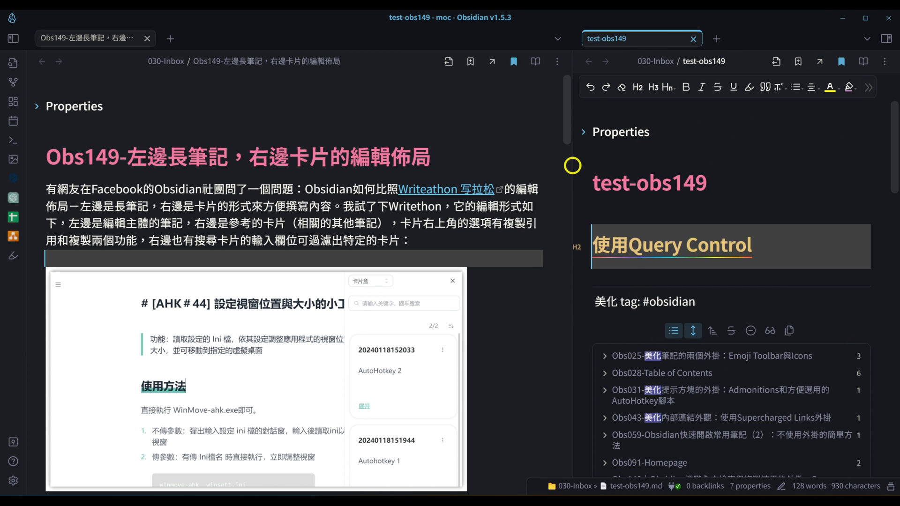
{"action": "left_click_drag", "start_coordinate": [570, 166], "coordinate": [405, 181]}
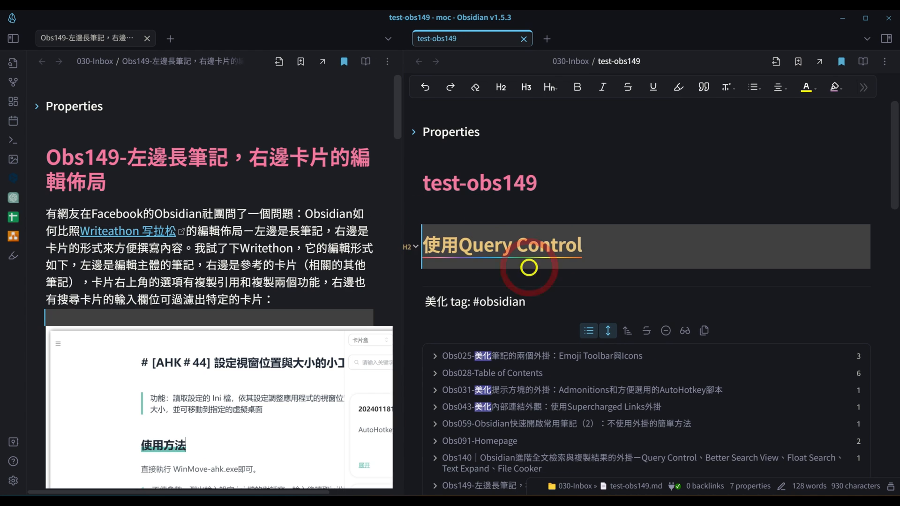
Step: Reveal the query block's source under 使用Query Control, examine its 美化 keyword and tag: #obsidian lines, and return to the rendered results
{"action": "left_click", "coordinate": [513, 274]}
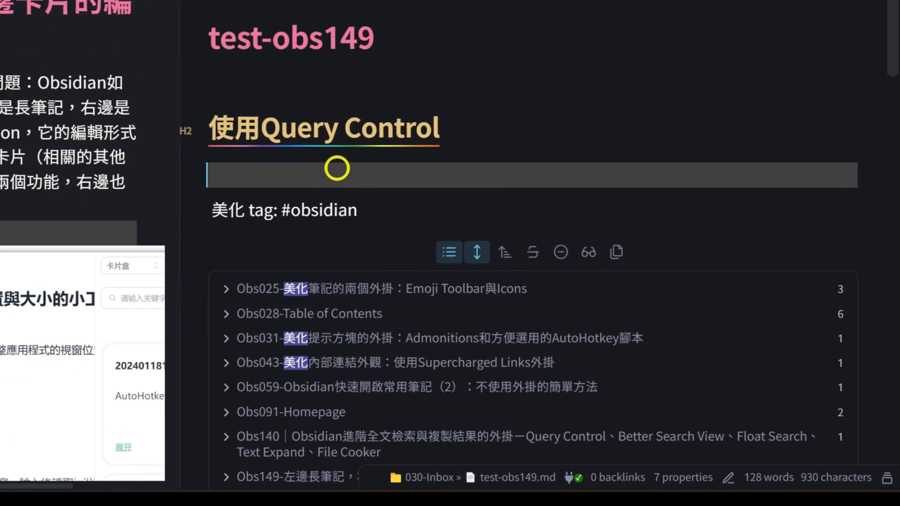
{"action": "key", "text": "Down"}
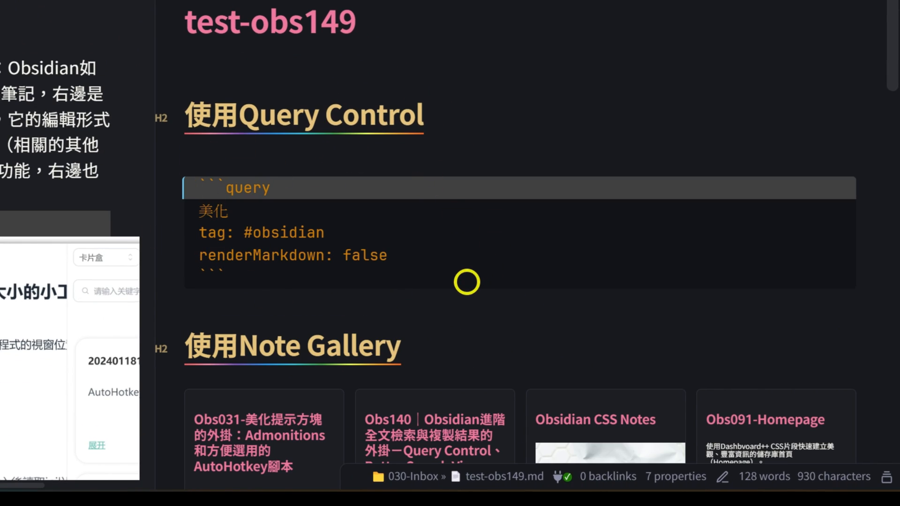
{"action": "scroll", "coordinate": [466, 282], "scroll_direction": "down", "scroll_amount": 2}
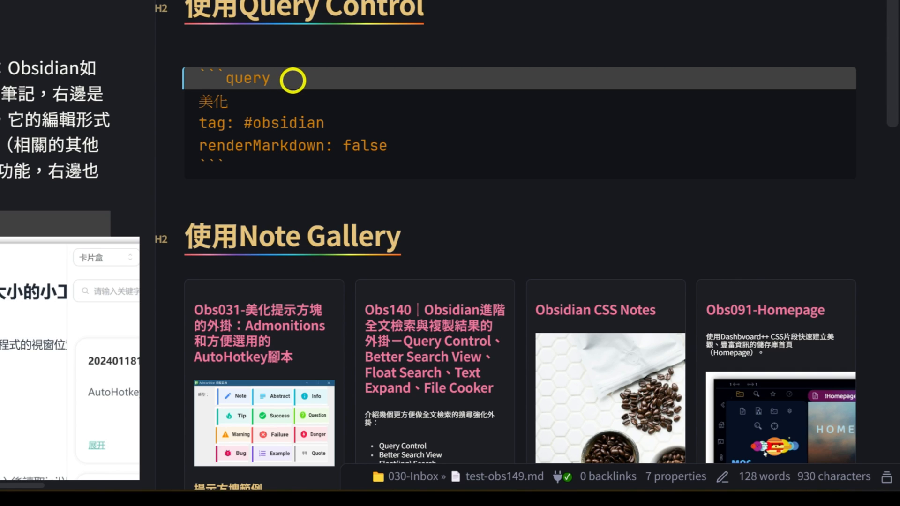
{"action": "left_click", "coordinate": [257, 98]}
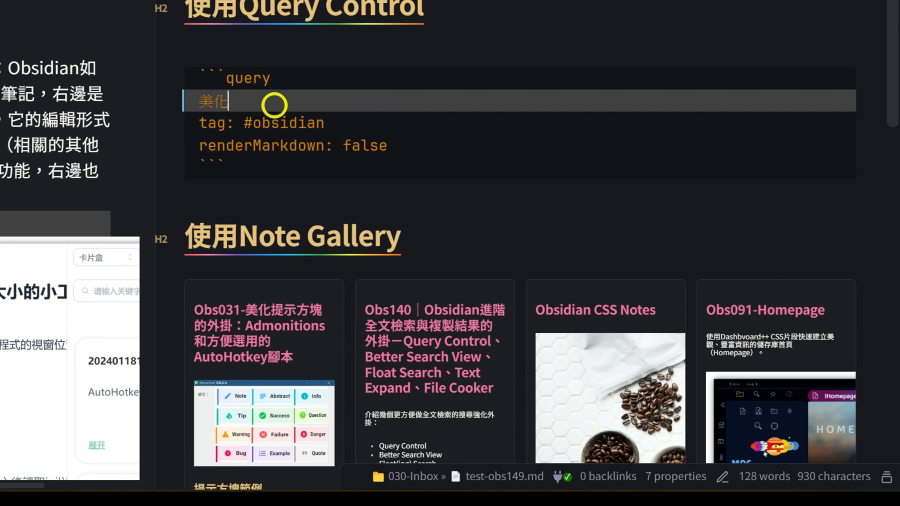
{"action": "left_click", "coordinate": [199, 123]}
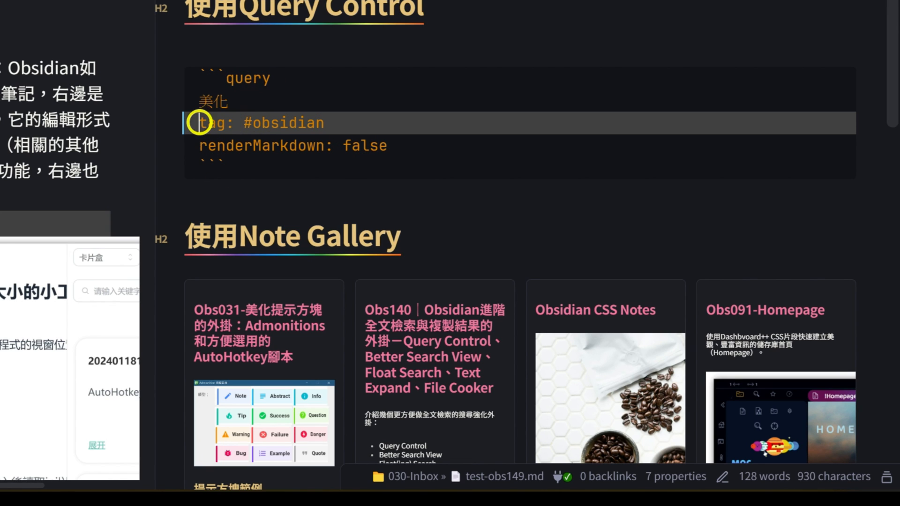
{"action": "left_click", "coordinate": [456, 121]}
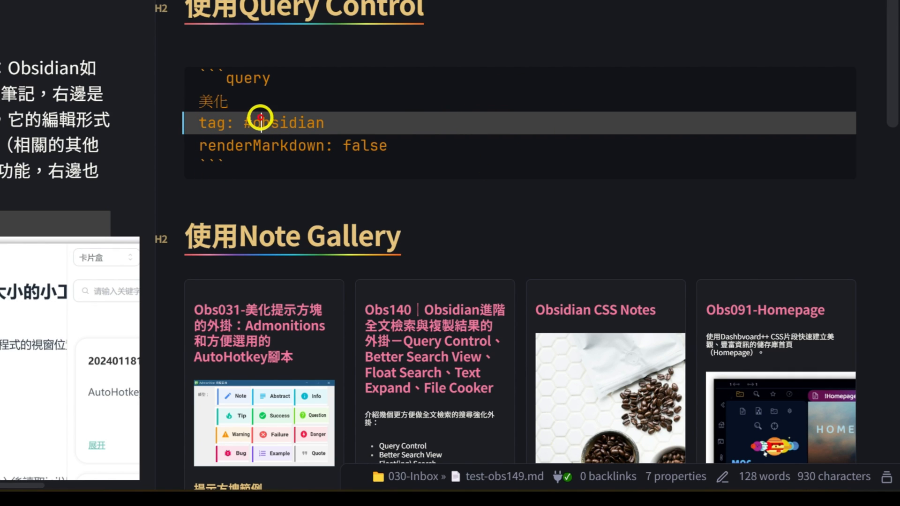
{"action": "left_click_drag", "start_coordinate": [243, 124], "coordinate": [374, 124]}
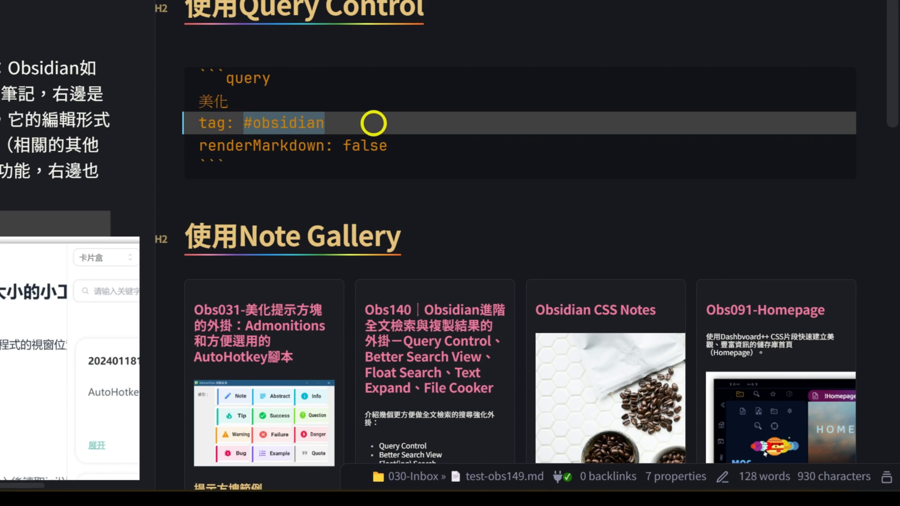
{"action": "left_click", "coordinate": [458, 125]}
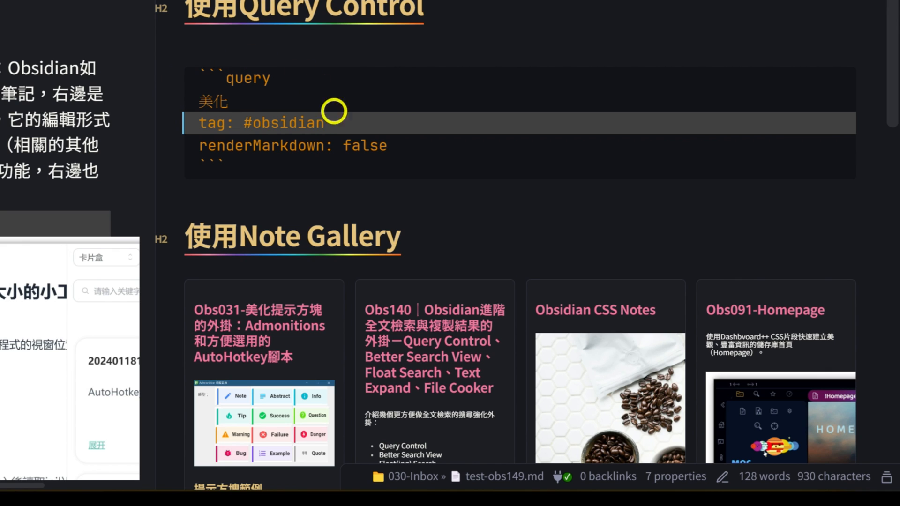
{"action": "left_click", "coordinate": [234, 200]}
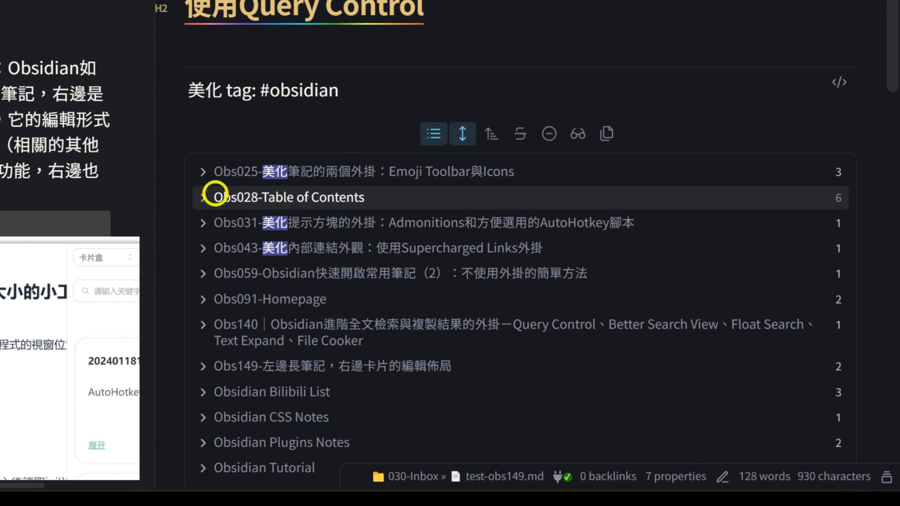
Step: Expand the Obs059 entry in the query results to view its matching line, and collapse it again
{"action": "scroll", "coordinate": [860, 192], "scroll_direction": "down", "scroll_amount": 2}
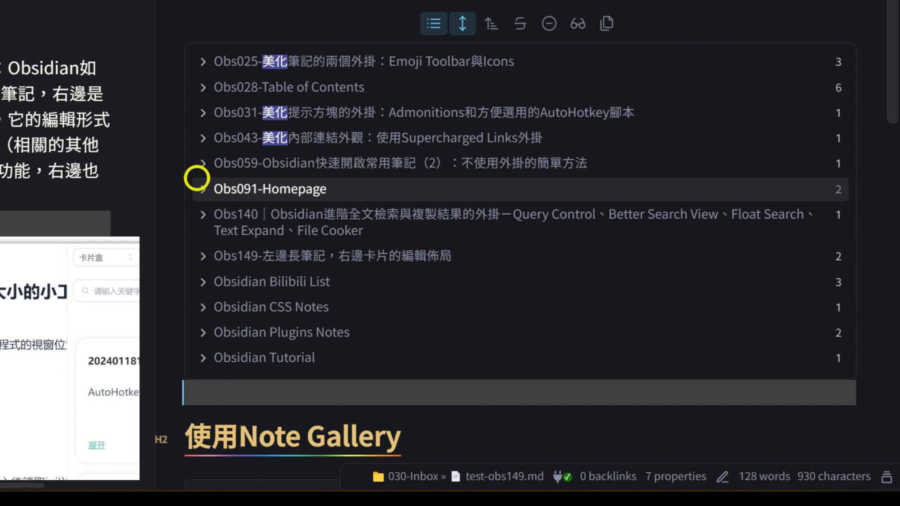
{"action": "left_click", "coordinate": [205, 166]}
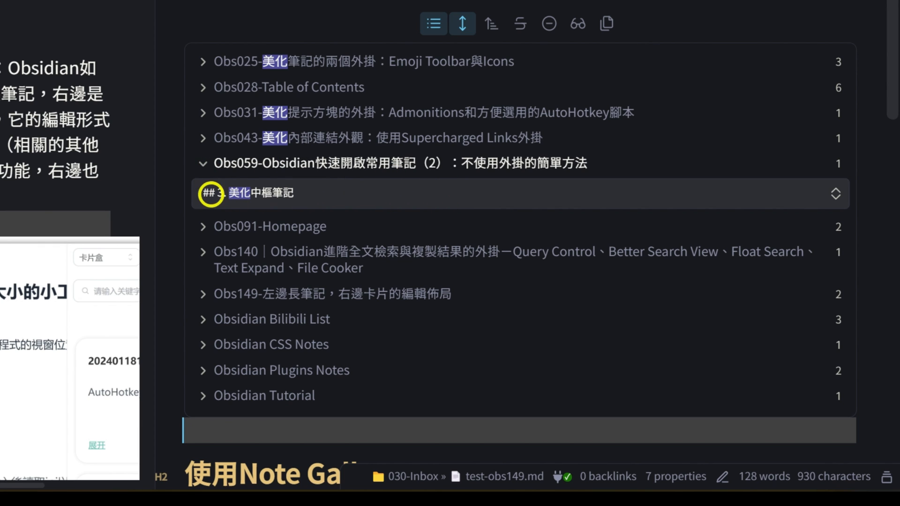
{"action": "left_click", "coordinate": [182, 165]}
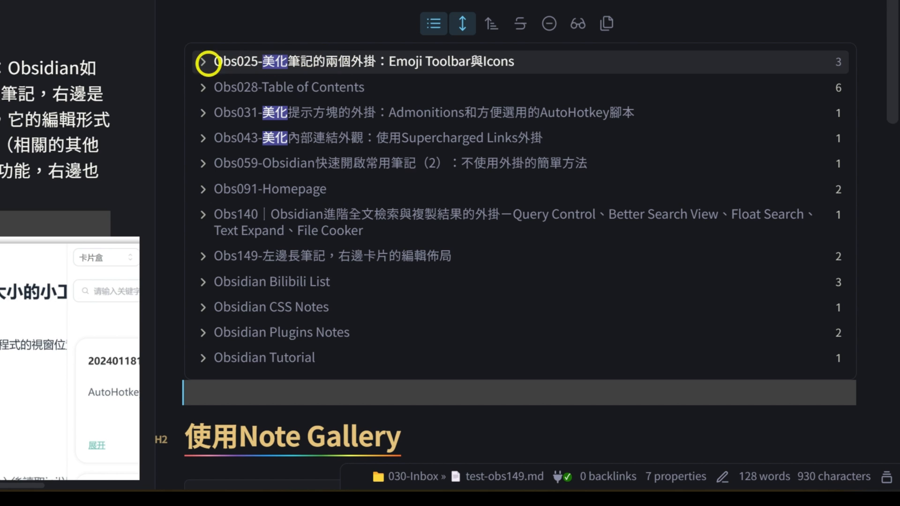
Step: Open the Obs025 note from the query results in a new tab, compare it with test-obs149, and return to test-obs149
{"action": "left_click", "coordinate": [330, 72]}
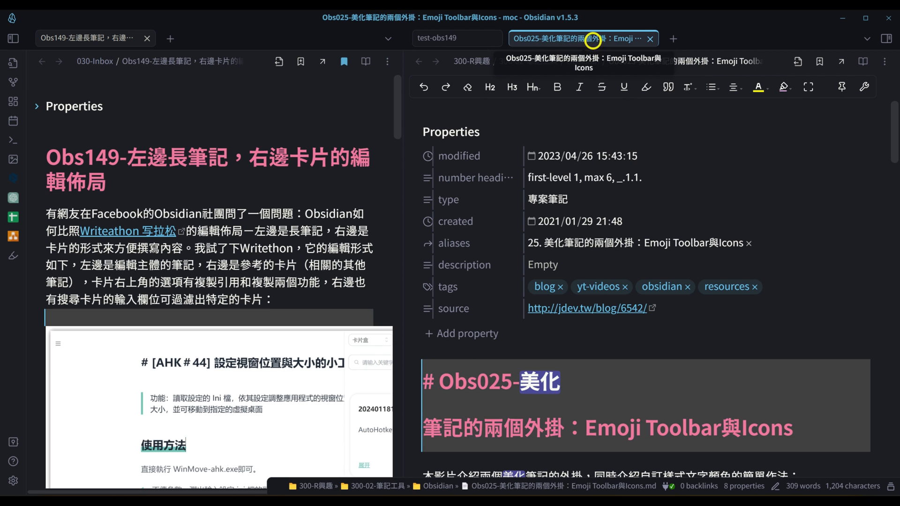
{"action": "left_click", "coordinate": [438, 39]}
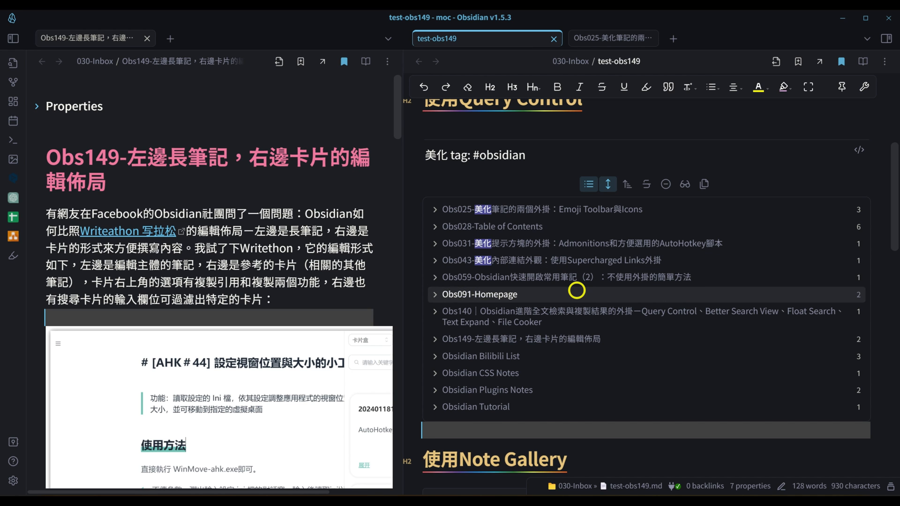
{"action": "left_click", "coordinate": [611, 37]}
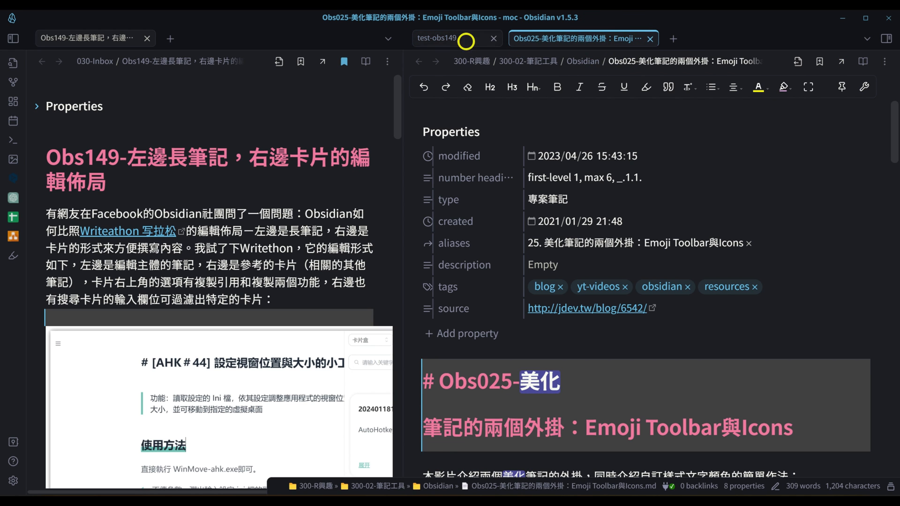
{"action": "left_click", "coordinate": [466, 39]}
{"action": "left_click", "coordinate": [614, 37]}
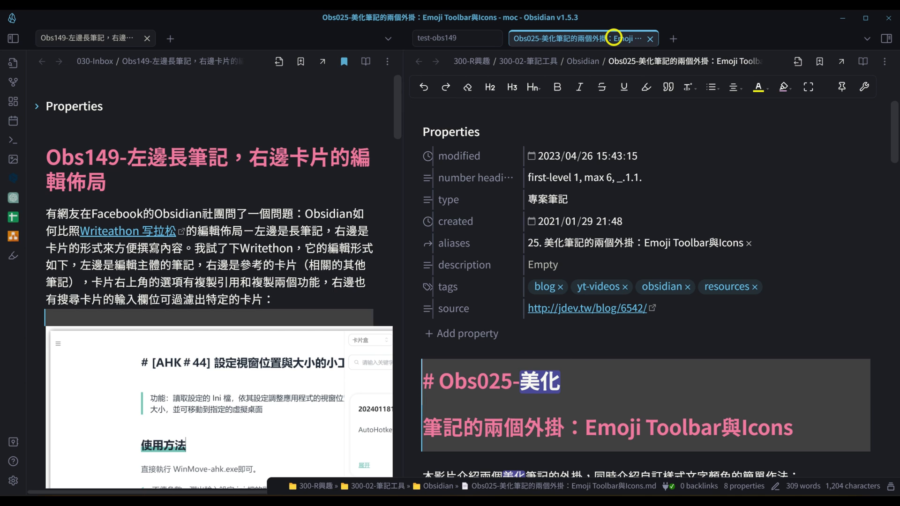
{"action": "left_click", "coordinate": [467, 40]}
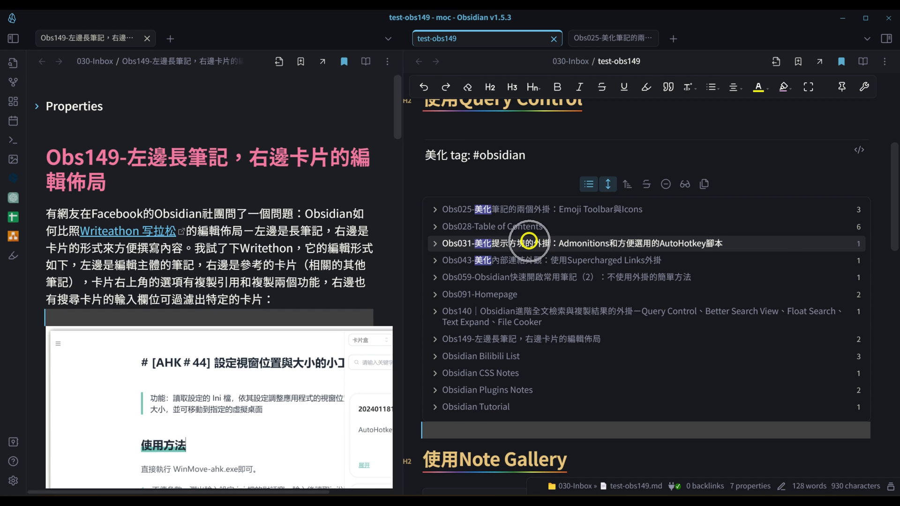
Step: Preview the Obs031 result in a floating Hover Editor window, move it higher, and look through its Admonition examples
{"action": "mouse_move", "coordinate": [528, 240]}
{"action": "left_click_drag", "start_coordinate": [693, 130], "coordinate": [660, 35]}
{"action": "scroll", "coordinate": [734, 189], "scroll_direction": "down", "scroll_amount": 10}
{"action": "scroll", "coordinate": [733, 189], "scroll_direction": "down", "scroll_amount": 20}
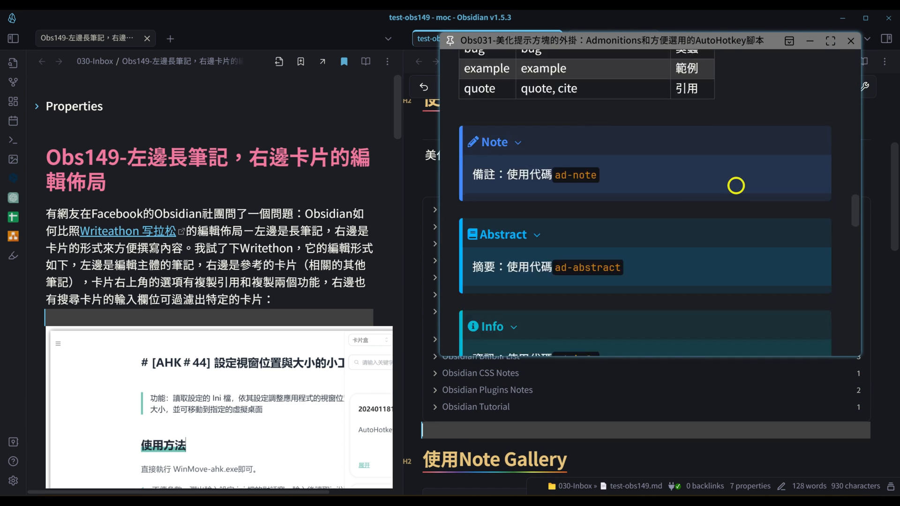
{"action": "scroll", "coordinate": [736, 185], "scroll_direction": "up", "scroll_amount": 5}
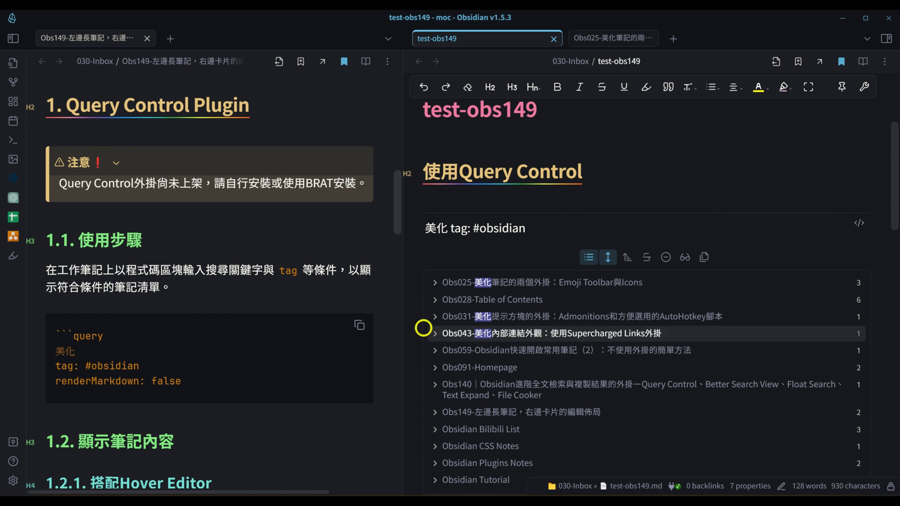
Step: Copy the query results as Wikilinks with a Dash (-) list prefix and no path, after reading sections 1.2.1 and 1.2.2 of Obs149
{"action": "scroll", "coordinate": [220, 317], "scroll_direction": "down", "scroll_amount": 4}
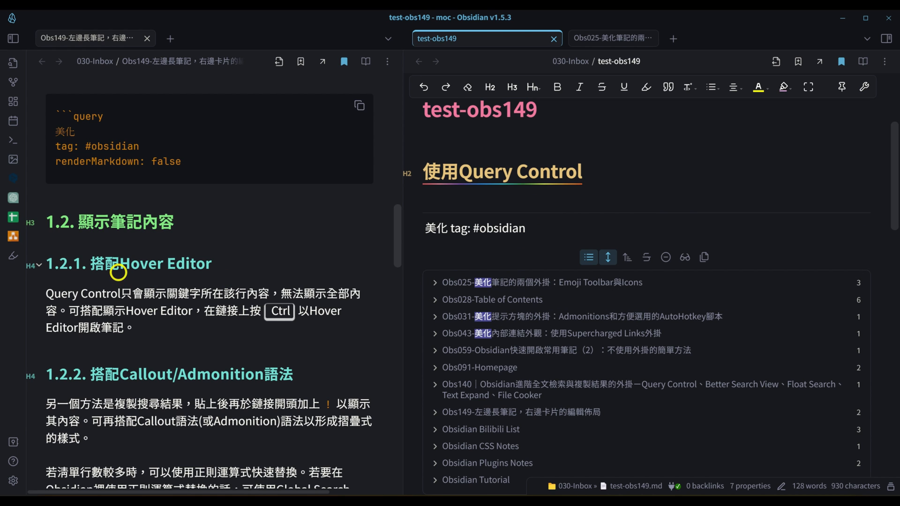
{"action": "scroll", "coordinate": [293, 269], "scroll_direction": "down", "scroll_amount": 2}
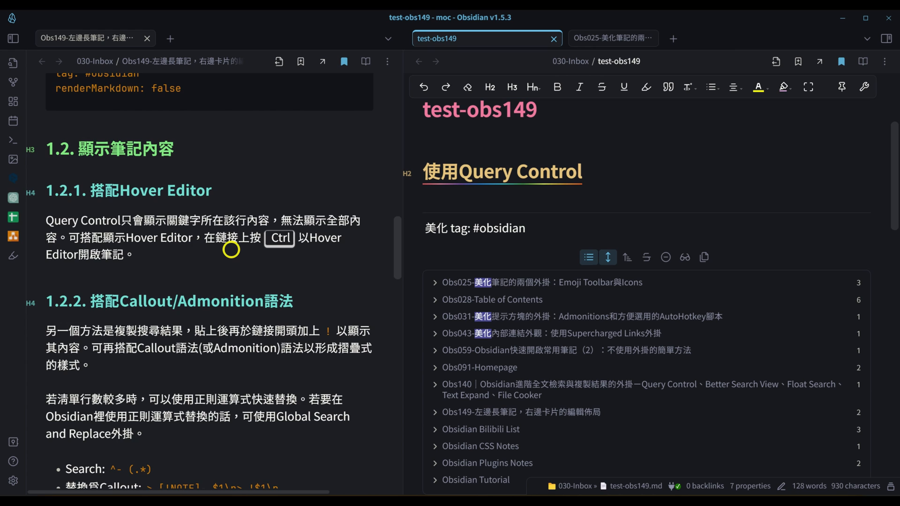
{"action": "scroll", "coordinate": [231, 249], "scroll_direction": "down", "scroll_amount": 4}
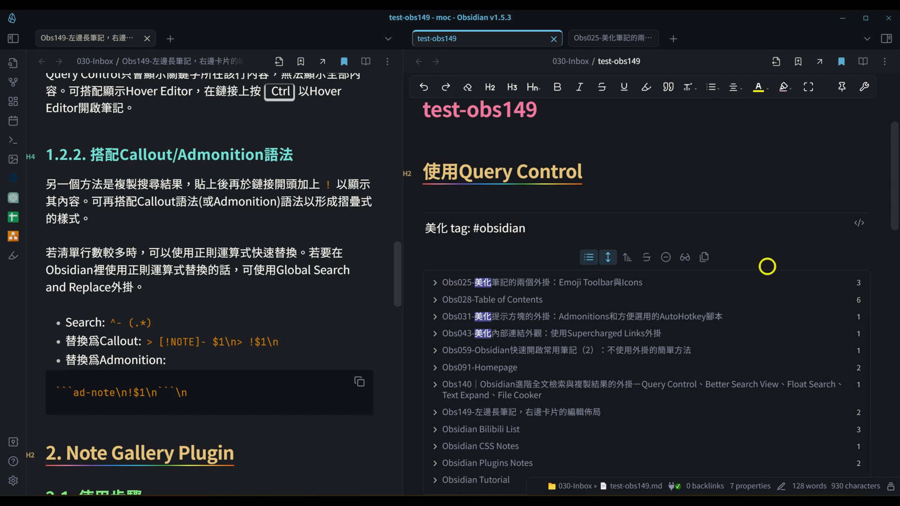
{"action": "scroll", "coordinate": [775, 271], "scroll_direction": "down", "scroll_amount": 2}
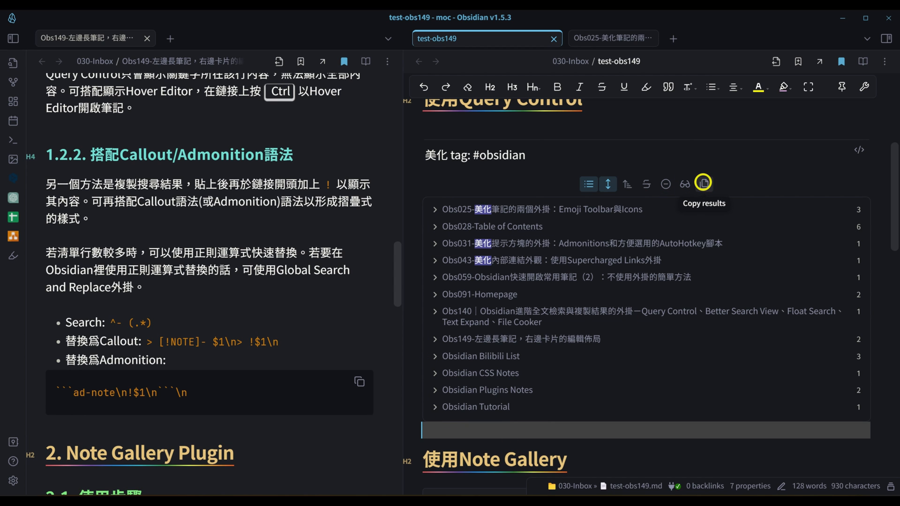
{"action": "left_click", "coordinate": [703, 183]}
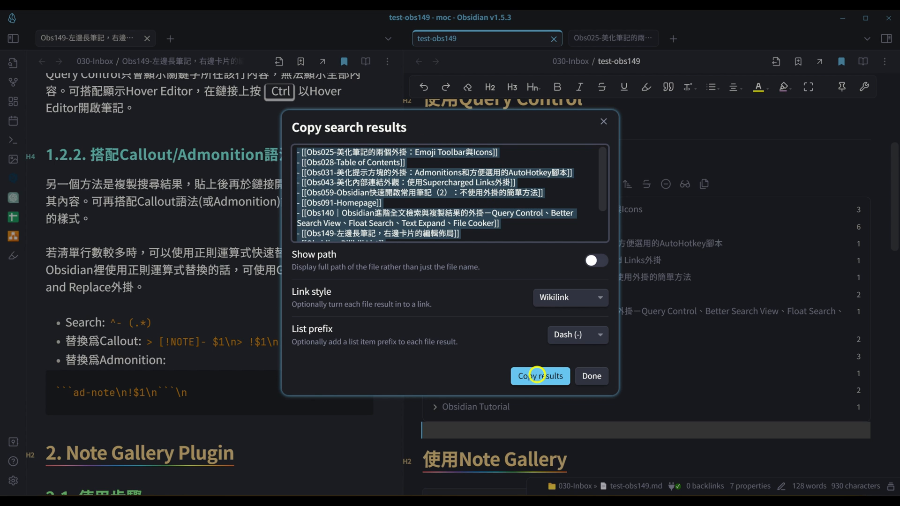
{"action": "left_click", "coordinate": [536, 376]}
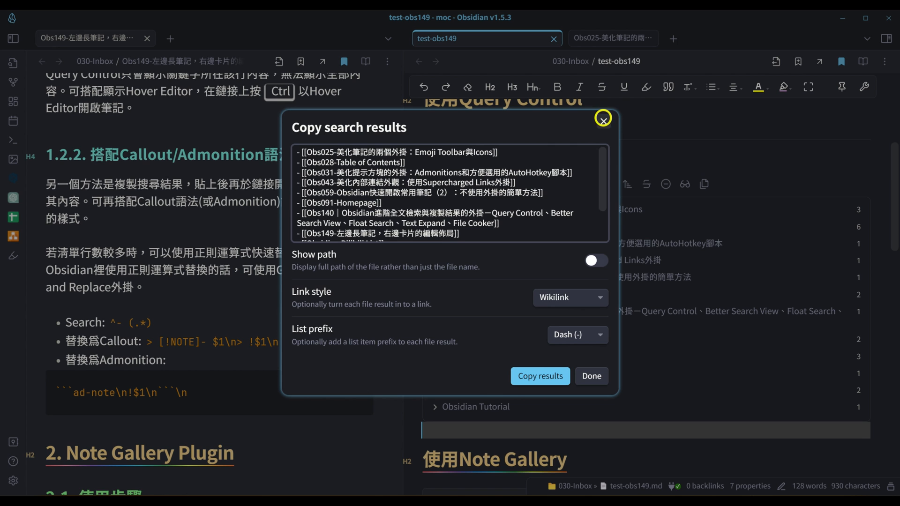
{"action": "left_click", "coordinate": [601, 120]}
Step: Paste the copied note links below the query results in test-obs149 and add an empty line above the list
{"action": "scroll", "coordinate": [456, 261], "scroll_direction": "down", "scroll_amount": 5}
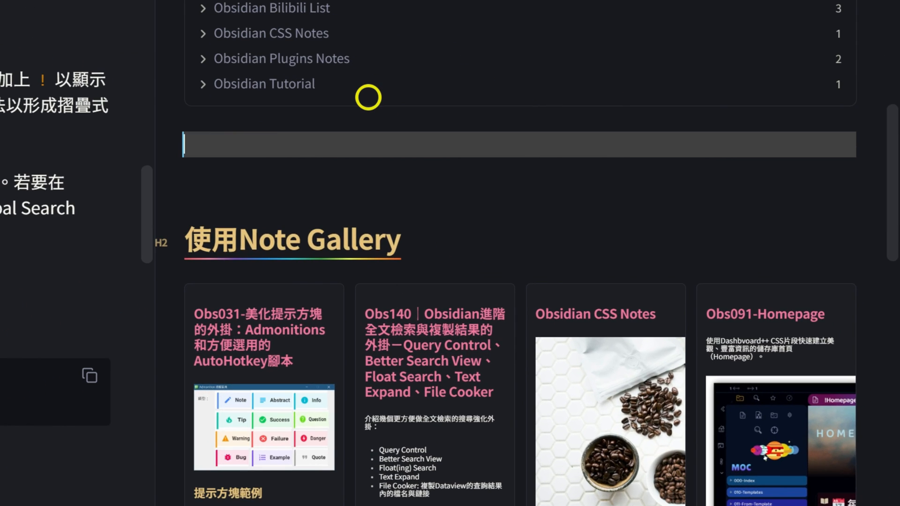
{"action": "key", "text": "ctrl+v"}
{"action": "left_click", "coordinate": [322, 111]}
{"action": "key", "text": "Down"}
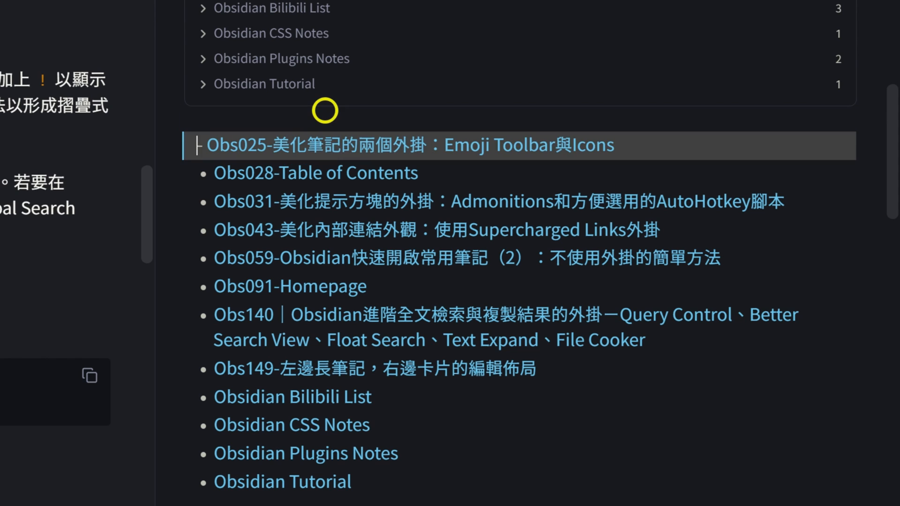
{"action": "key", "text": "Down"}
{"action": "key", "text": "Up"}
{"action": "key", "text": "Return"}
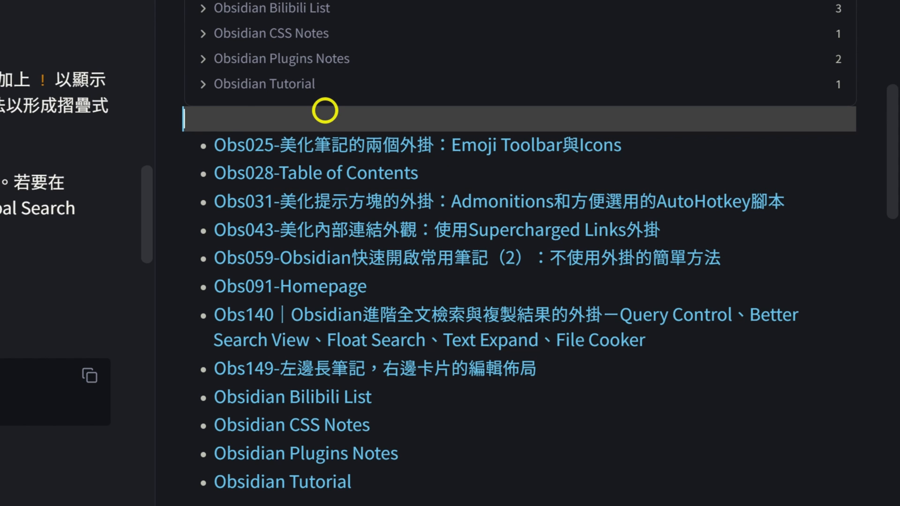
{"action": "key", "text": "Return"}
Step: Wrap the Obs025 link in a folded callout headed "> [!NOTE]- Note 1", with a blank line separating it from the remaining links
{"action": "type", "text": "> [!NOTE]- Note 1"}
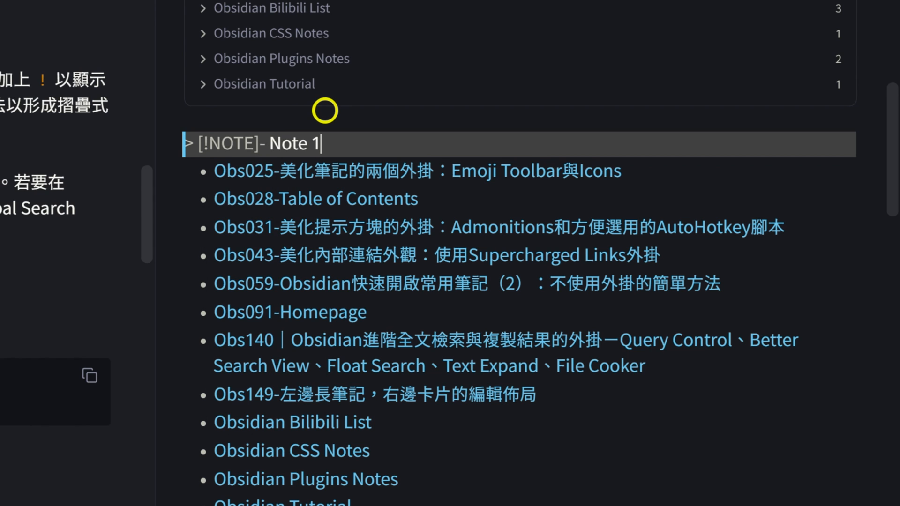
{"action": "key", "text": "Down"}
{"action": "key", "text": "Home"}
{"action": "type", "text": ">"}
{"action": "key", "text": "End"}
{"action": "key", "text": "Return"}
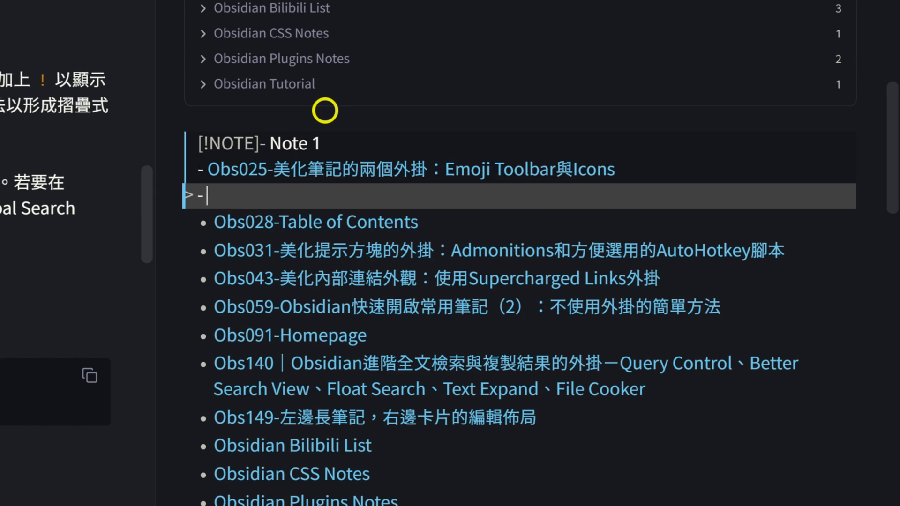
{"action": "key", "text": "BackSpace"}
{"action": "key", "text": "BackSpace"}
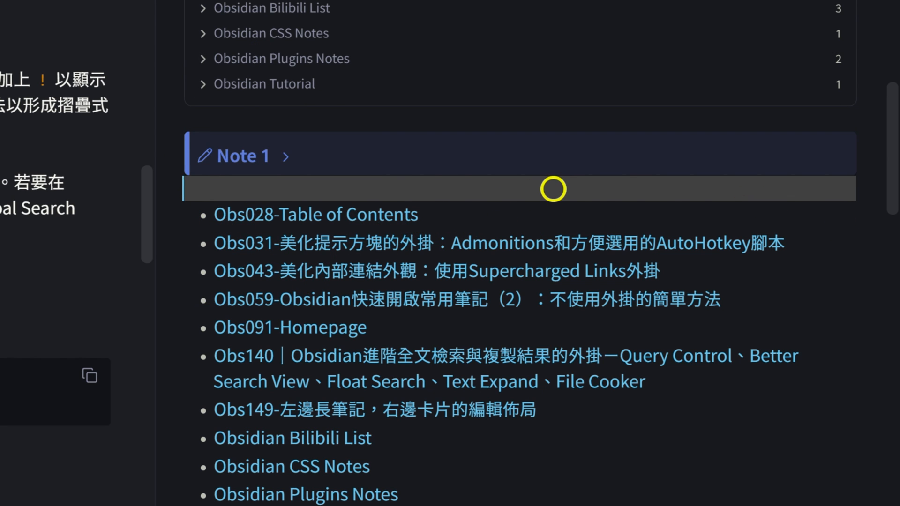
Step: Turn the Obs025 link inside the Note 1 callout into an embed by prefixing it with "!"
{"action": "key", "text": "Up"}
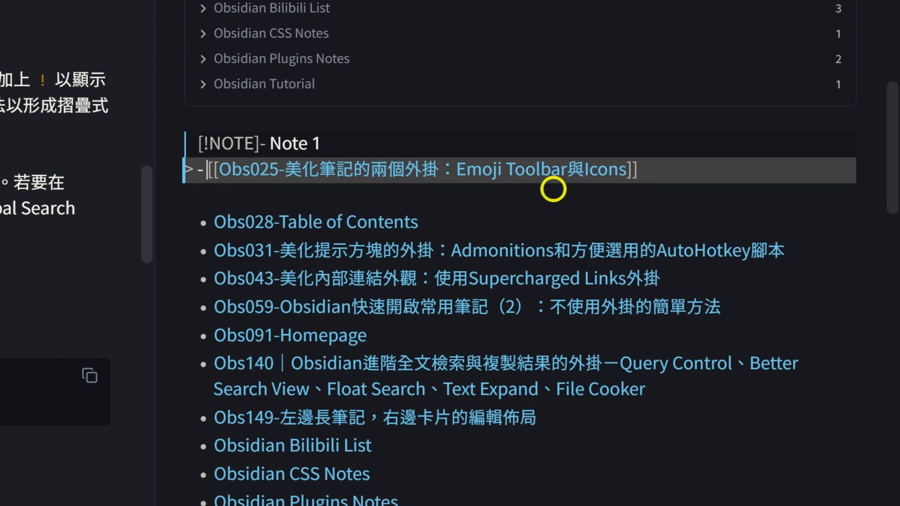
{"action": "type", "text": "!"}
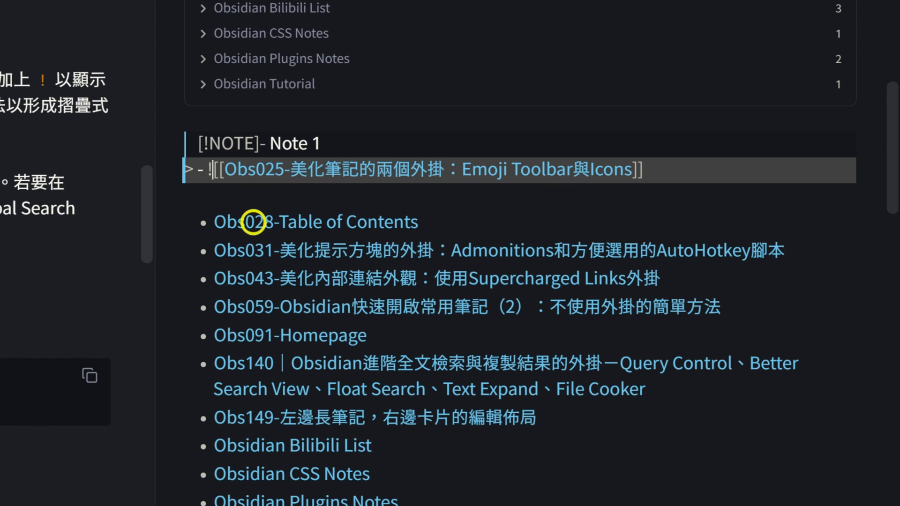
{"action": "left_click", "coordinate": [209, 200]}
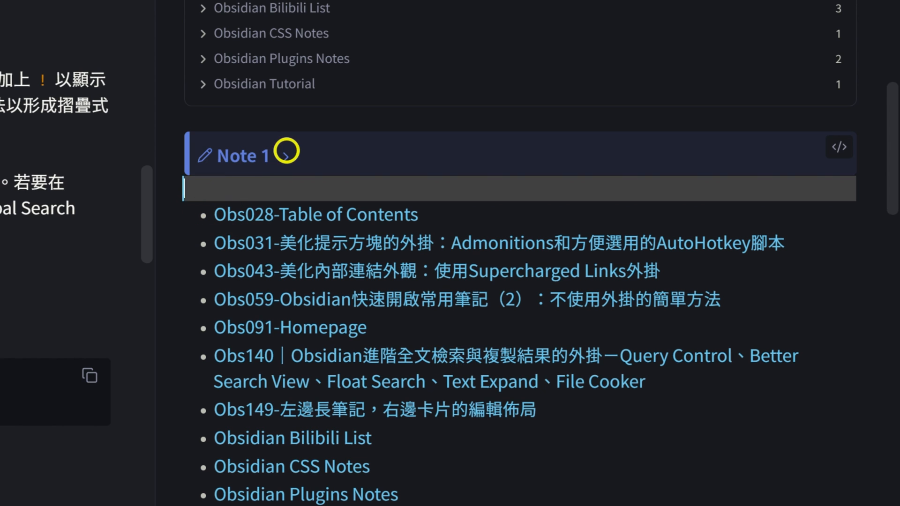
Step: Expand the Note 1 callout, look through the embedded Obs025 note against the query results, and collapse the callout again
{"action": "left_click", "coordinate": [285, 154]}
{"action": "scroll", "coordinate": [693, 269], "scroll_direction": "down", "scroll_amount": 10}
{"action": "scroll", "coordinate": [700, 263], "scroll_direction": "down", "scroll_amount": 10}
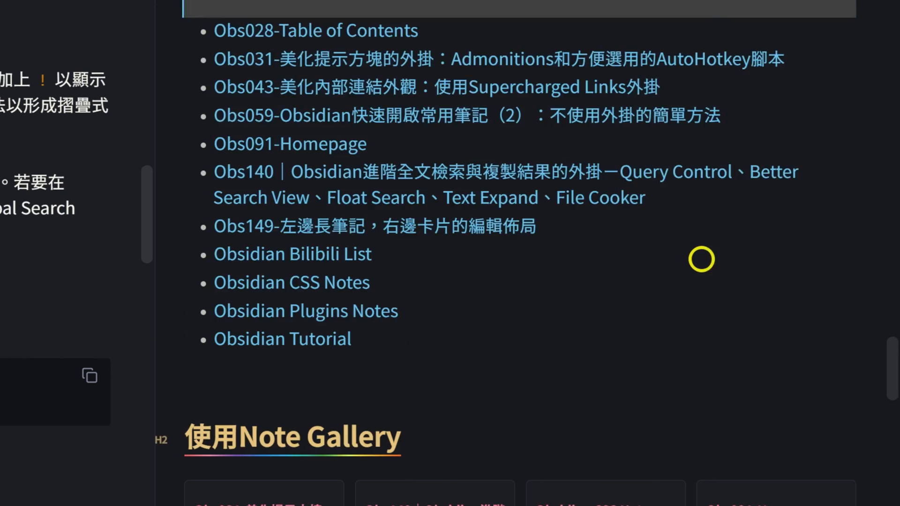
{"action": "scroll", "coordinate": [700, 262], "scroll_direction": "up", "scroll_amount": 10}
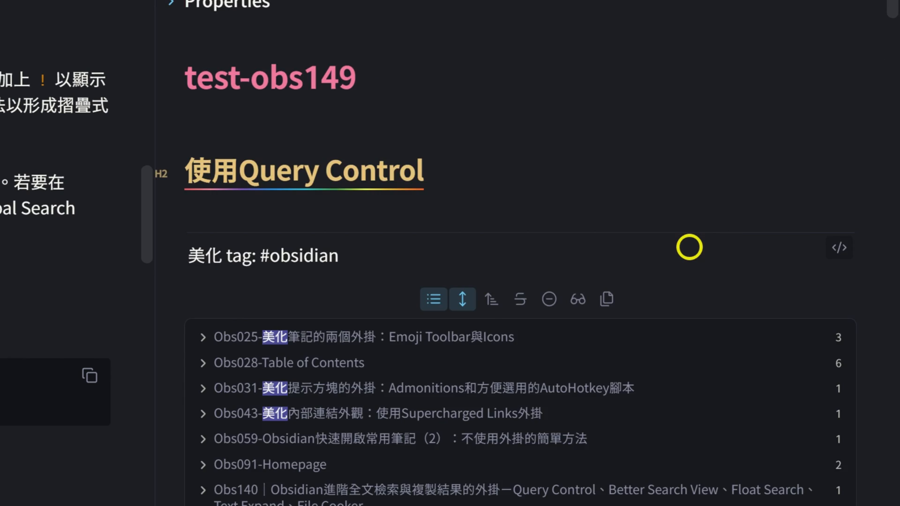
{"action": "scroll", "coordinate": [694, 249], "scroll_direction": "down", "scroll_amount": 5}
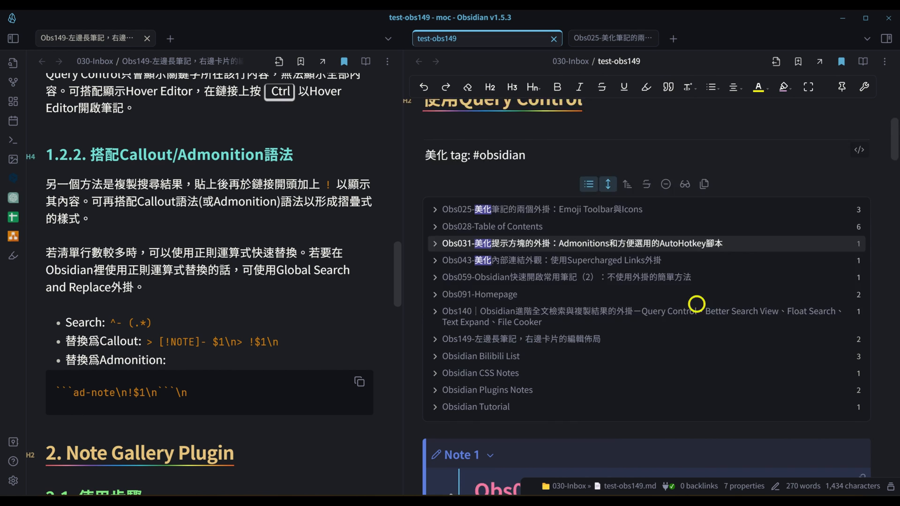
{"action": "scroll", "coordinate": [703, 309], "scroll_direction": "down", "scroll_amount": 9}
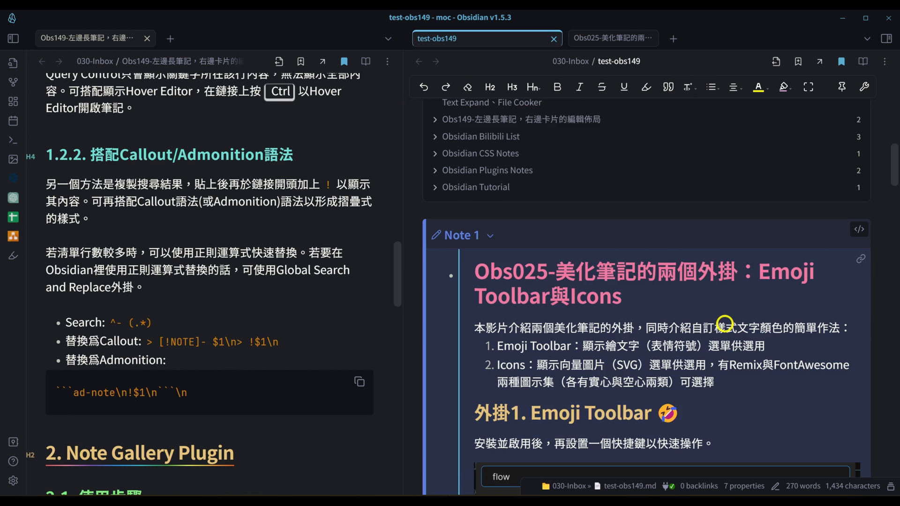
{"action": "scroll", "coordinate": [539, 211], "scroll_direction": "down", "scroll_amount": 5}
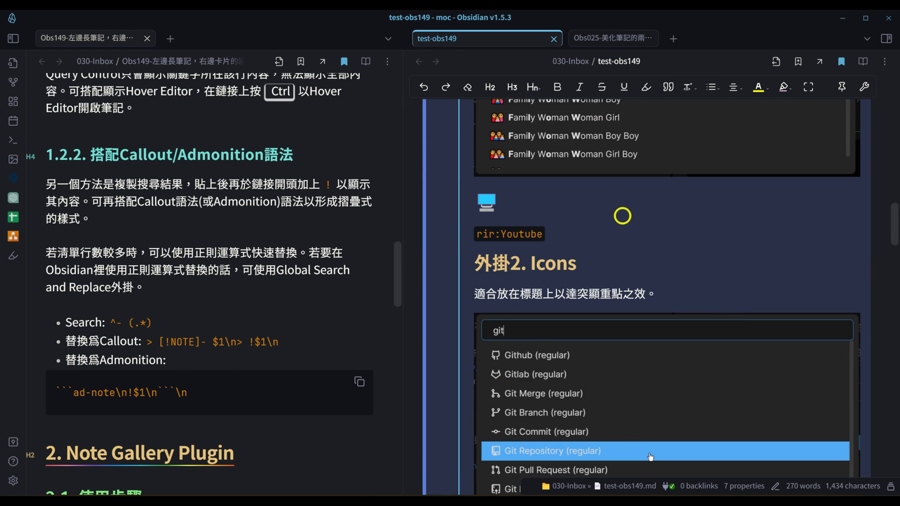
{"action": "scroll", "coordinate": [622, 217], "scroll_direction": "down", "scroll_amount": 6}
{"action": "scroll", "coordinate": [623, 216], "scroll_direction": "up", "scroll_amount": 10}
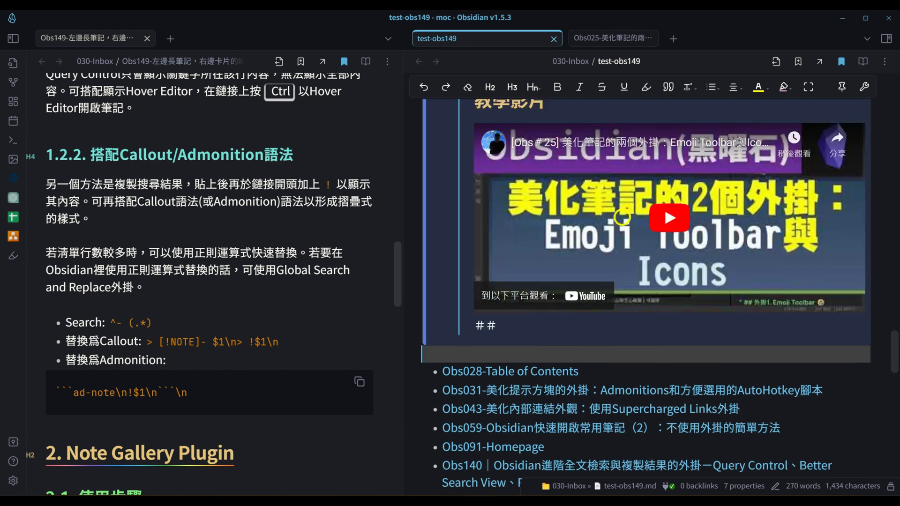
{"action": "scroll", "coordinate": [623, 216], "scroll_direction": "down", "scroll_amount": 11}
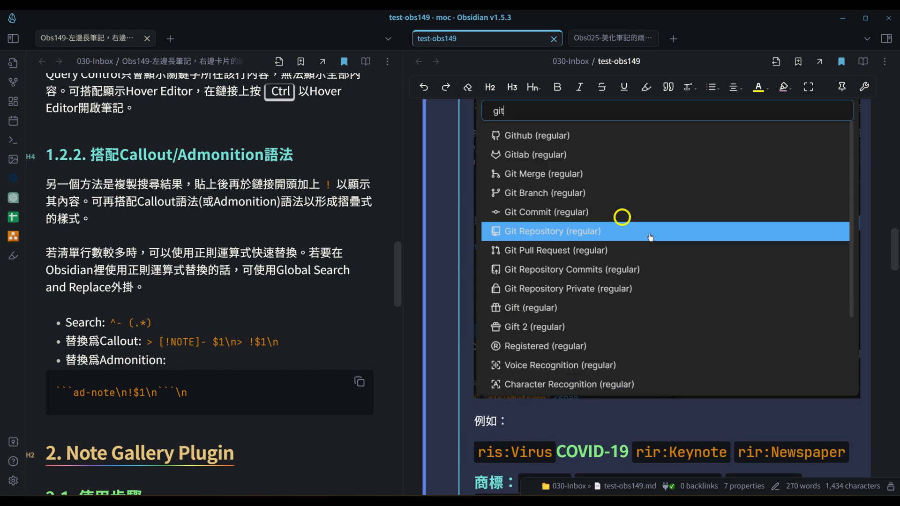
{"action": "scroll", "coordinate": [622, 217], "scroll_direction": "up", "scroll_amount": 10}
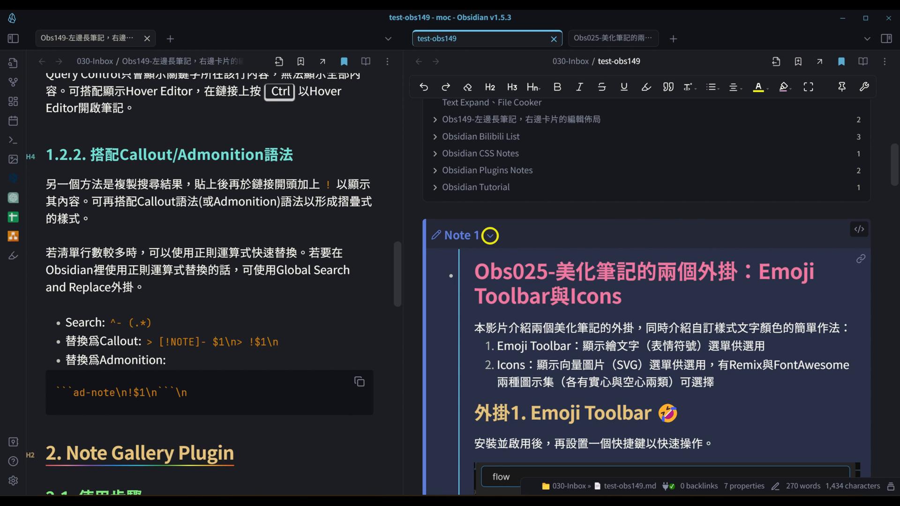
{"action": "scroll", "coordinate": [661, 263], "scroll_direction": "down", "scroll_amount": 14}
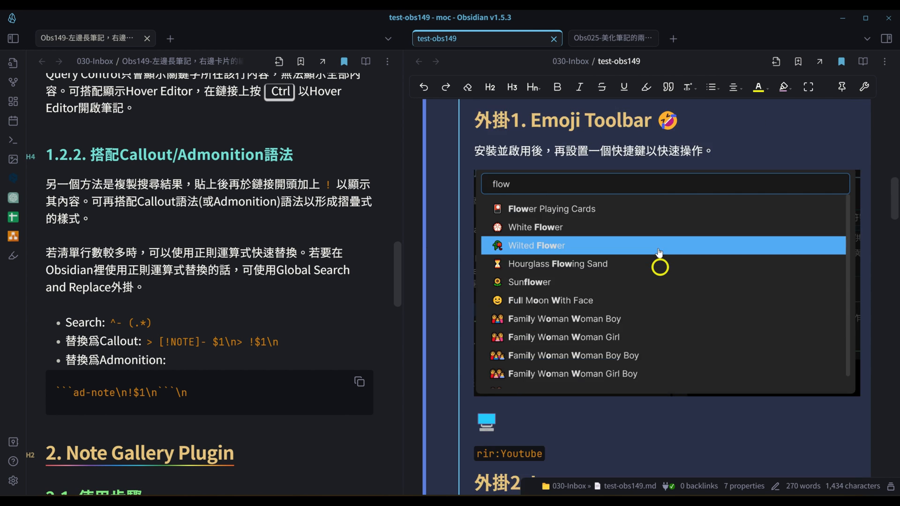
{"action": "scroll", "coordinate": [658, 267], "scroll_direction": "up", "scroll_amount": 3}
{"action": "scroll", "coordinate": [659, 268], "scroll_direction": "up", "scroll_amount": 15}
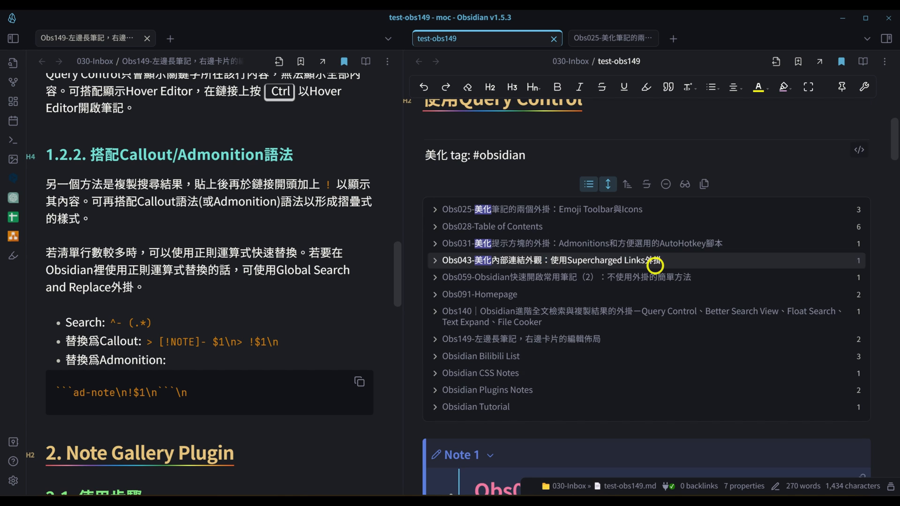
{"action": "left_click", "coordinate": [490, 456]}
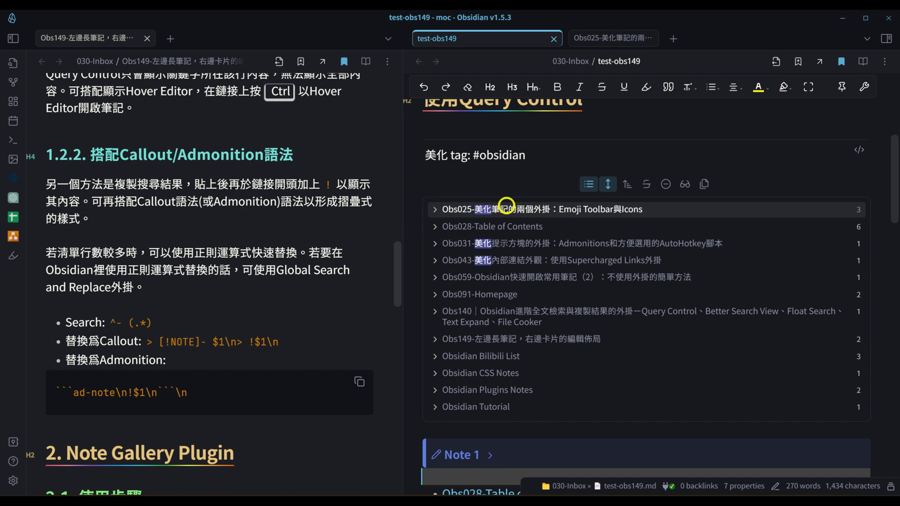
Step: Reveal the Note 1 callout's source, examine its [!NOTE]- and embed lines, and return to the rendered callout
{"action": "scroll", "coordinate": [665, 387], "scroll_direction": "down", "scroll_amount": 5}
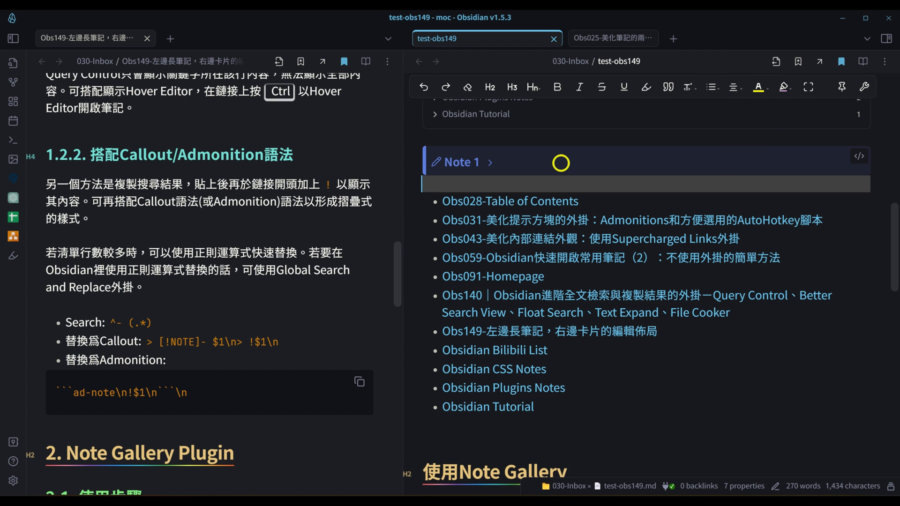
{"action": "left_click", "coordinate": [857, 154]}
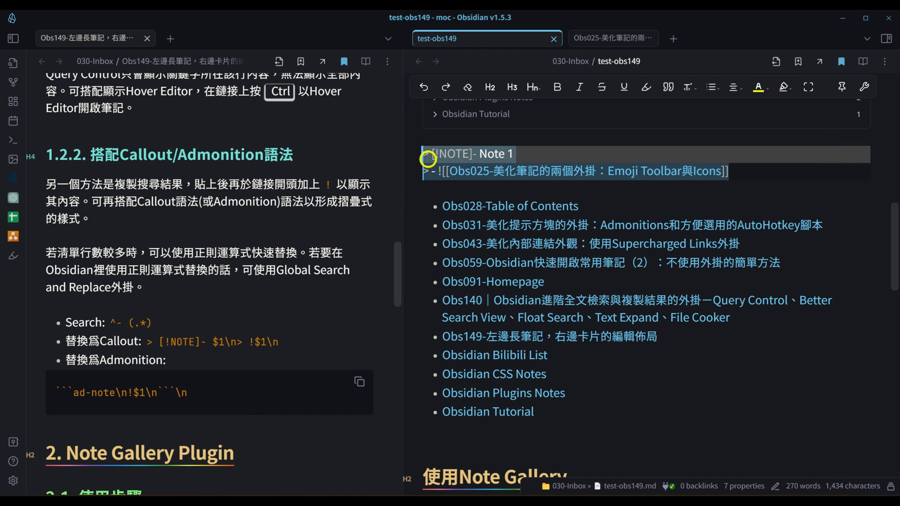
{"action": "left_click", "coordinate": [436, 153]}
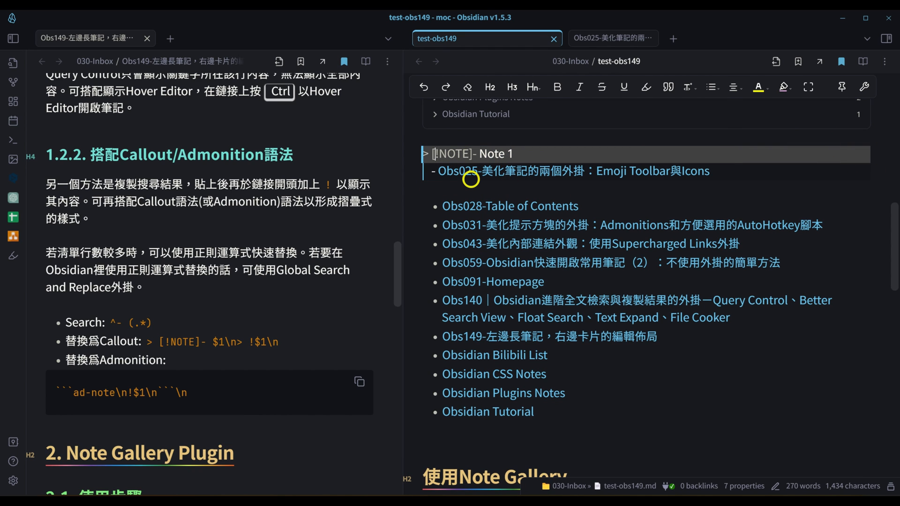
{"action": "left_click", "coordinate": [463, 187]}
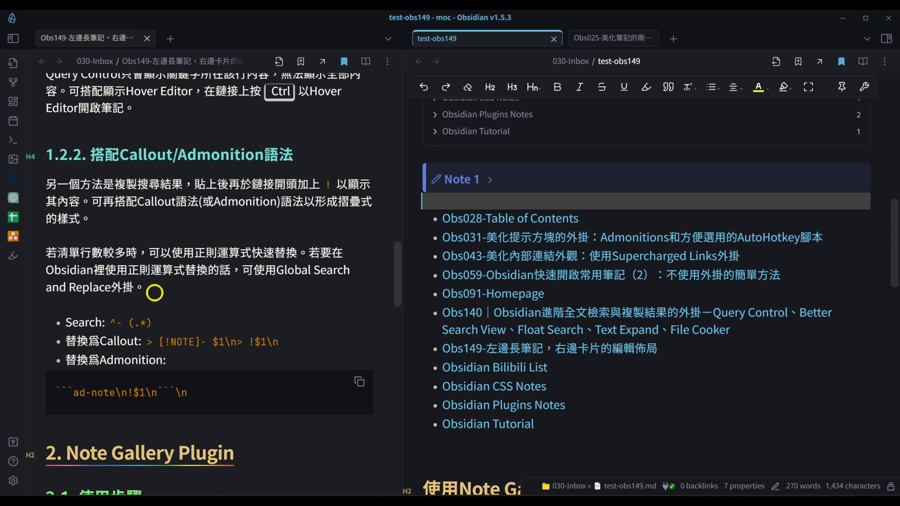
Step: Examine the regular-expression search and the Callout and Admonition replacement patterns under section 1.2.2 of the Obs149 note
{"action": "scroll", "coordinate": [298, 316], "scroll_direction": "down", "scroll_amount": 2}
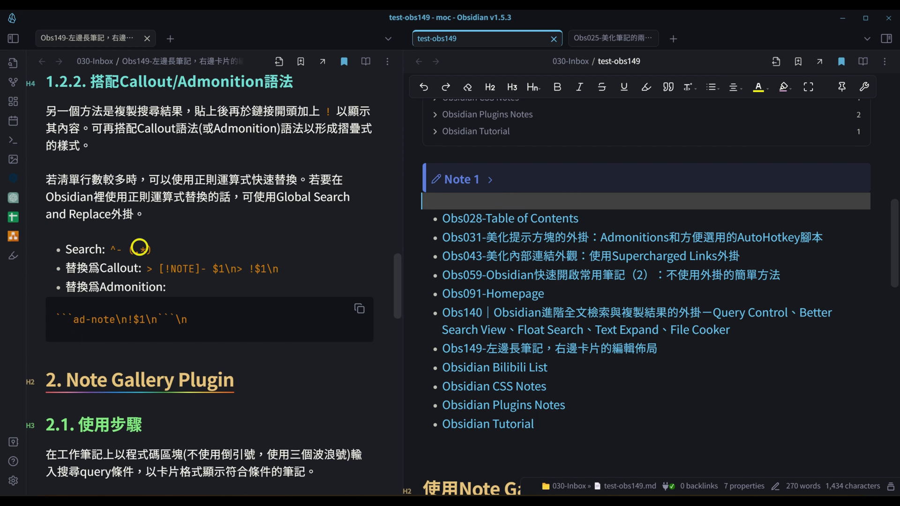
{"action": "left_click", "coordinate": [83, 357]}
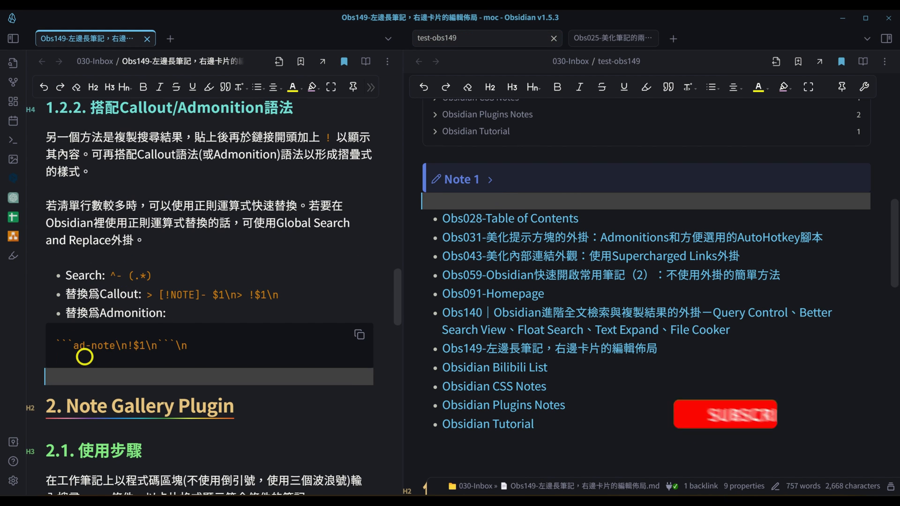
{"action": "left_click", "coordinate": [87, 257]}
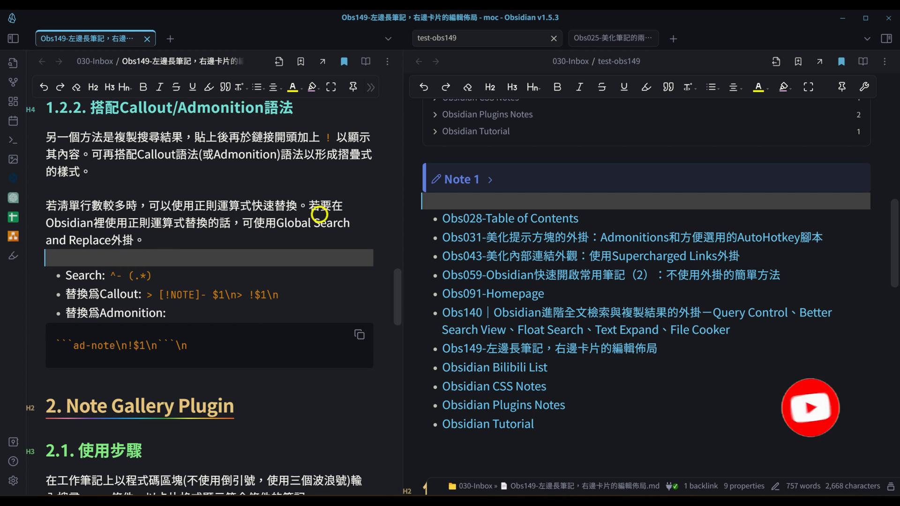
Step: Examine the paragraph under section 1.2.2 on regular-expression replacement with Global Search and Replace, and proceed to section 2, Note Gallery Plugin
{"action": "left_click_drag", "start_coordinate": [195, 206], "coordinate": [311, 205]}
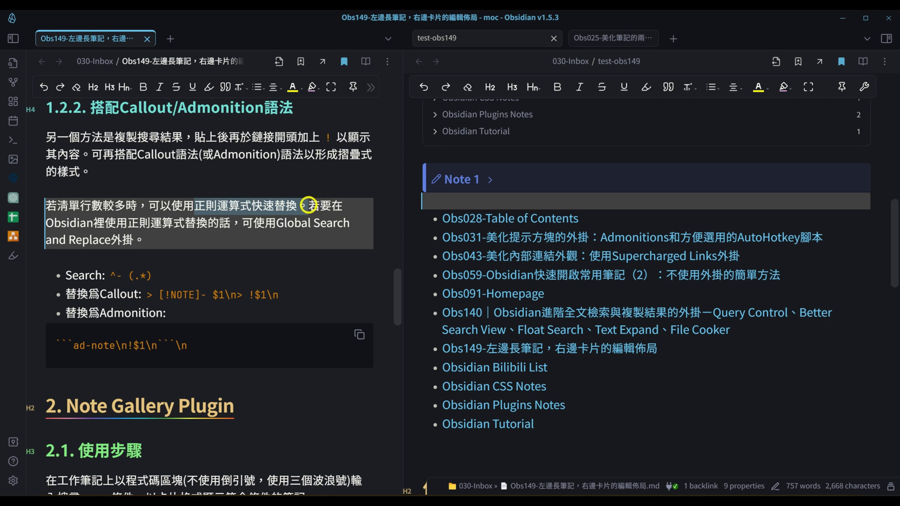
{"action": "left_click", "coordinate": [347, 202]}
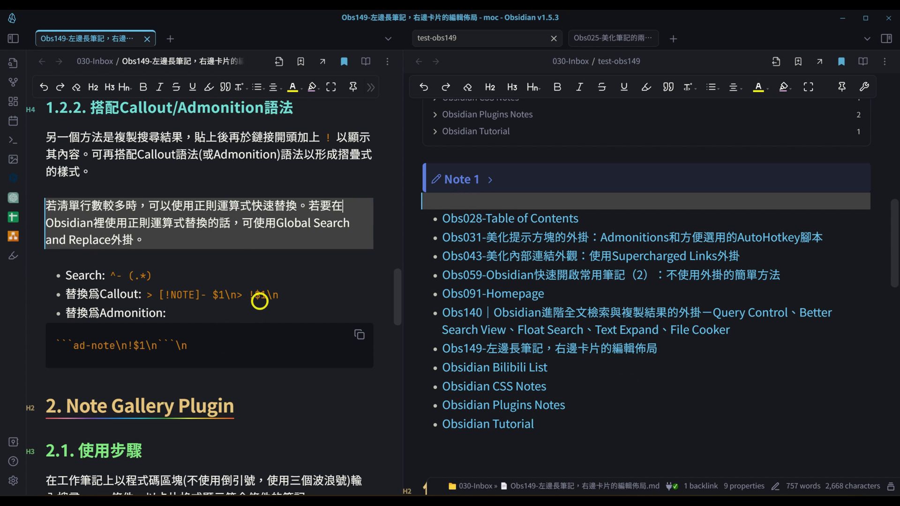
{"action": "scroll", "coordinate": [260, 298], "scroll_direction": "down", "scroll_amount": 2}
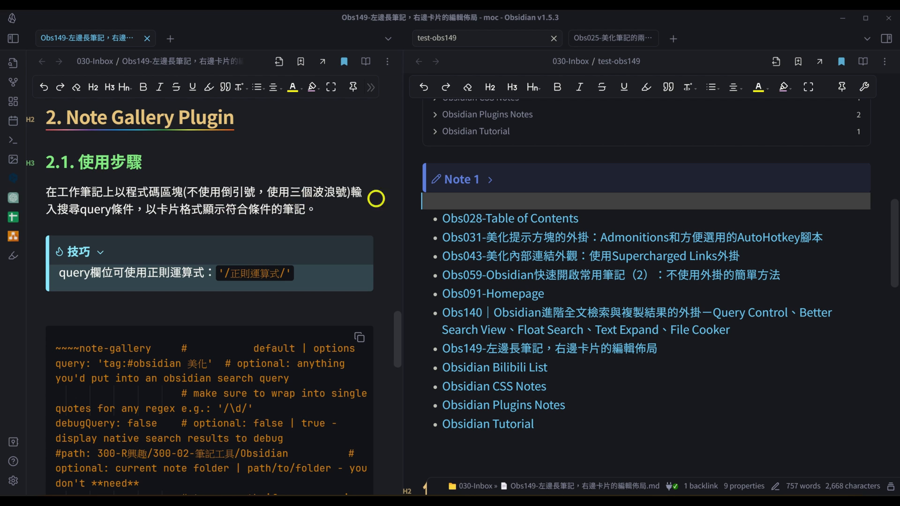
Step: Bring the card gallery in test-obs149 into view and highlight the "Note Gallery" part of its heading
{"action": "scroll", "coordinate": [747, 218], "scroll_direction": "down", "scroll_amount": 7}
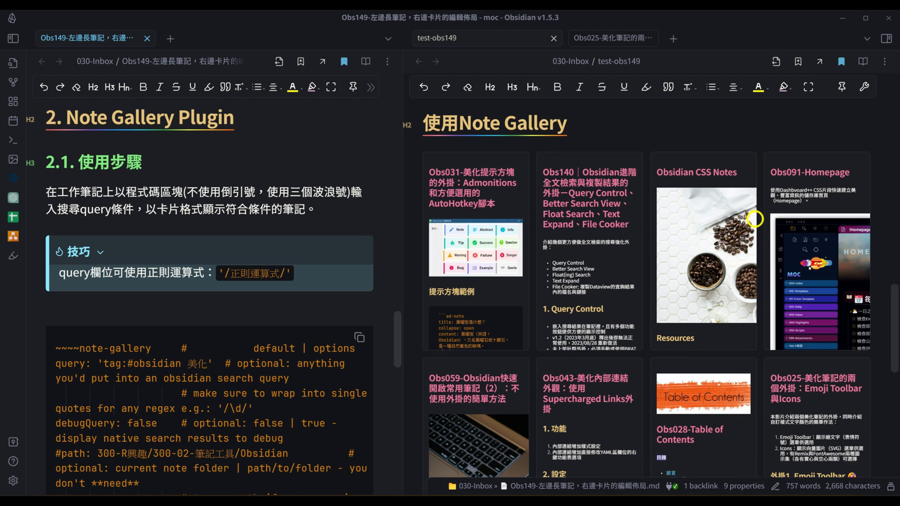
{"action": "scroll", "coordinate": [752, 219], "scroll_direction": "up", "scroll_amount": 2}
{"action": "left_click", "coordinate": [463, 196]}
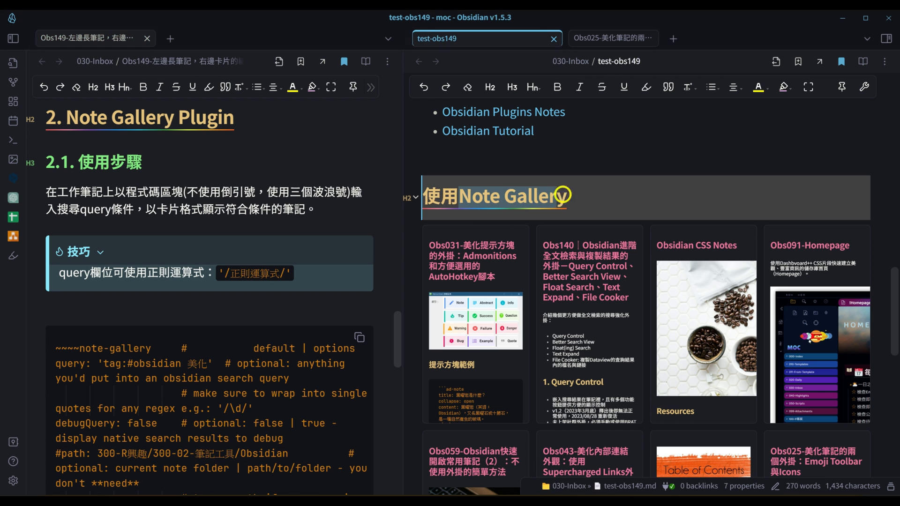
{"action": "left_click", "coordinate": [616, 197]}
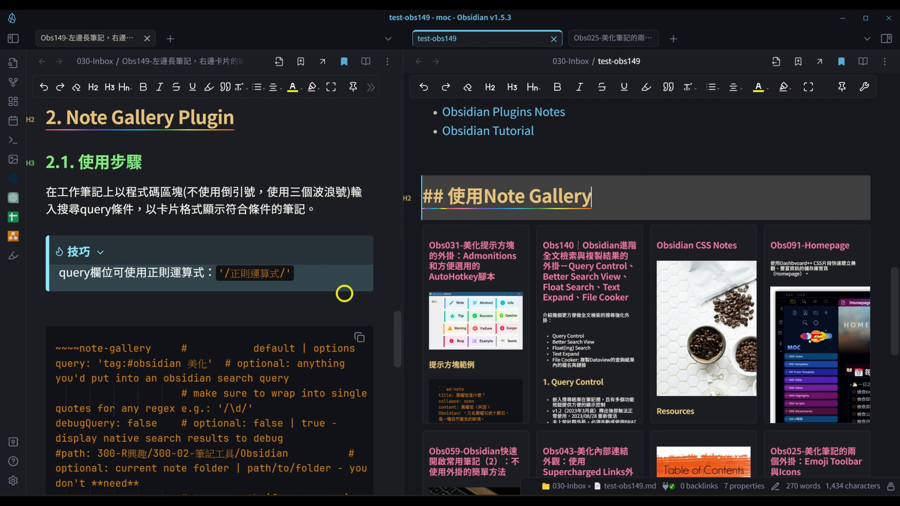
Step: Examine the query line of the note-gallery code block in Obs149, folding its extra comment and highlighting #obsidian and the keyword 美化
{"action": "scroll", "coordinate": [344, 293], "scroll_direction": "down", "scroll_amount": 2}
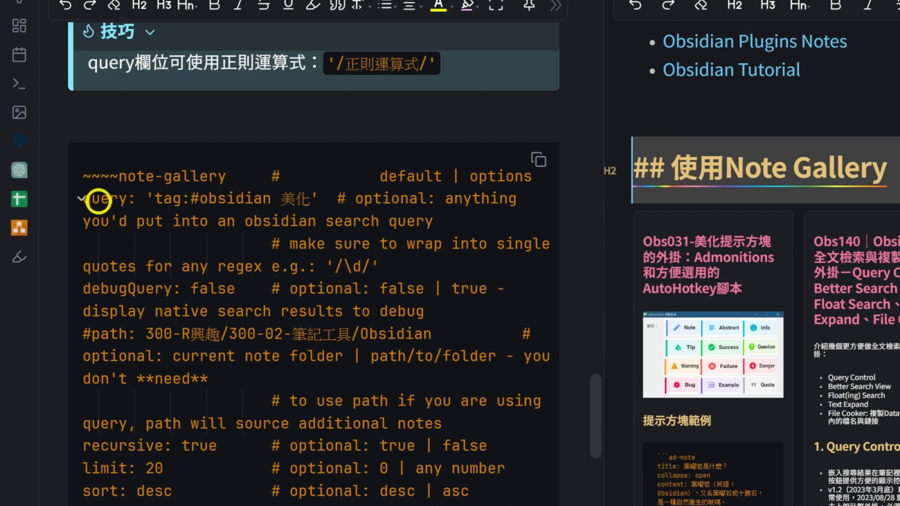
{"action": "left_click", "coordinate": [98, 200]}
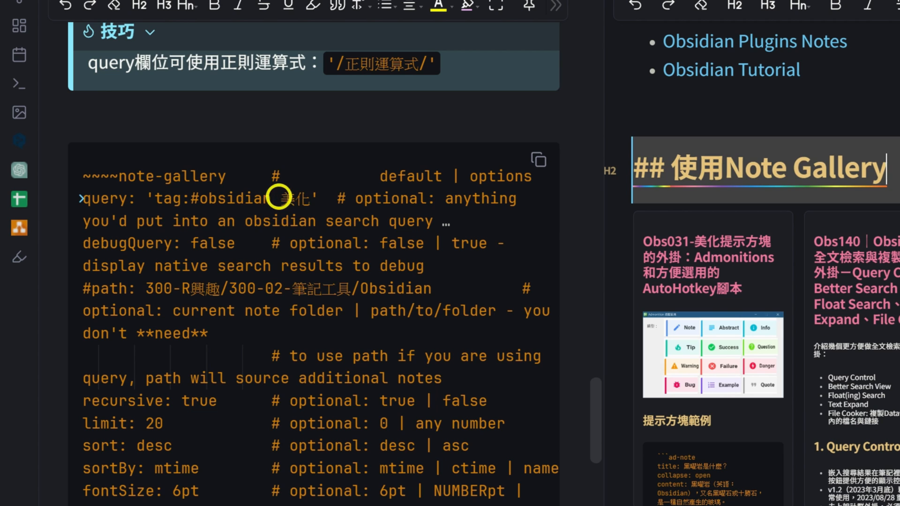
{"action": "double_click", "coordinate": [221, 199]}
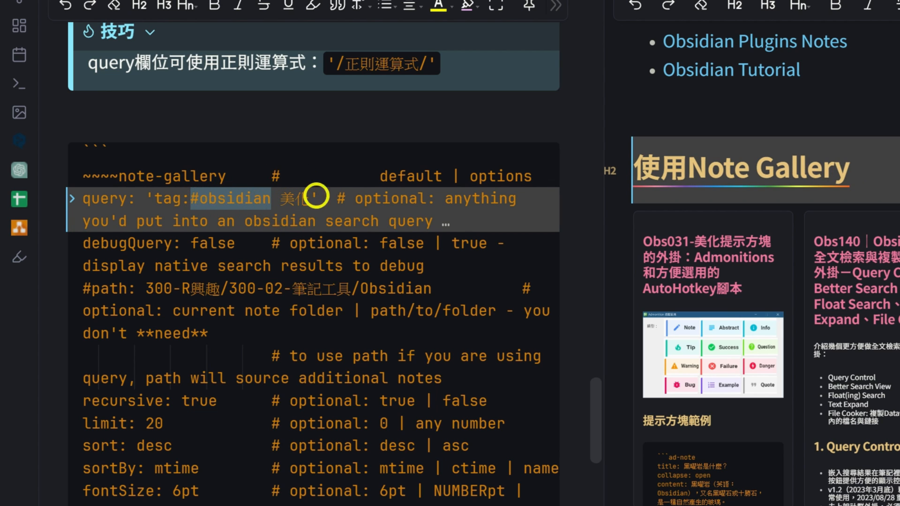
{"action": "left_click", "coordinate": [329, 199]}
{"action": "left_click", "coordinate": [283, 198]}
{"action": "left_click_drag", "start_coordinate": [284, 199], "coordinate": [311, 199]}
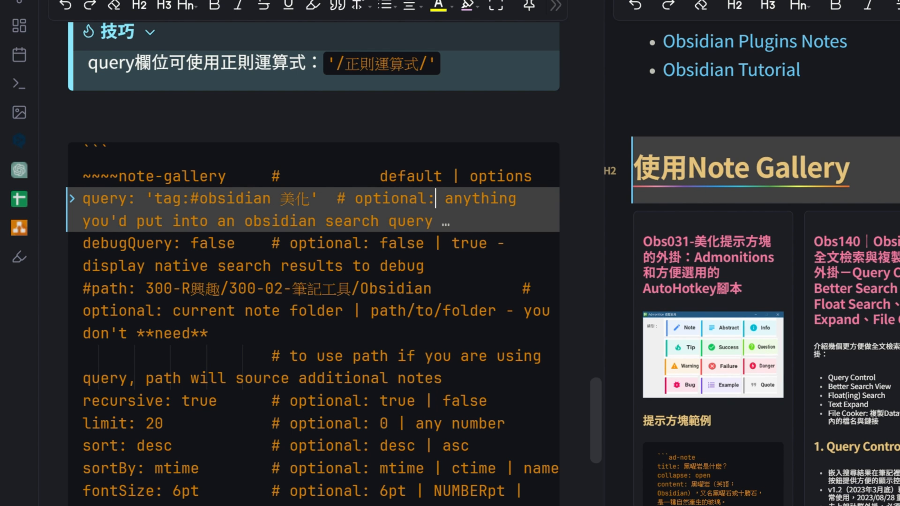
Step: Look through the note cards under the 使用Note Gallery heading in test-obs149
{"action": "scroll", "coordinate": [763, 282], "scroll_direction": "down", "scroll_amount": 2}
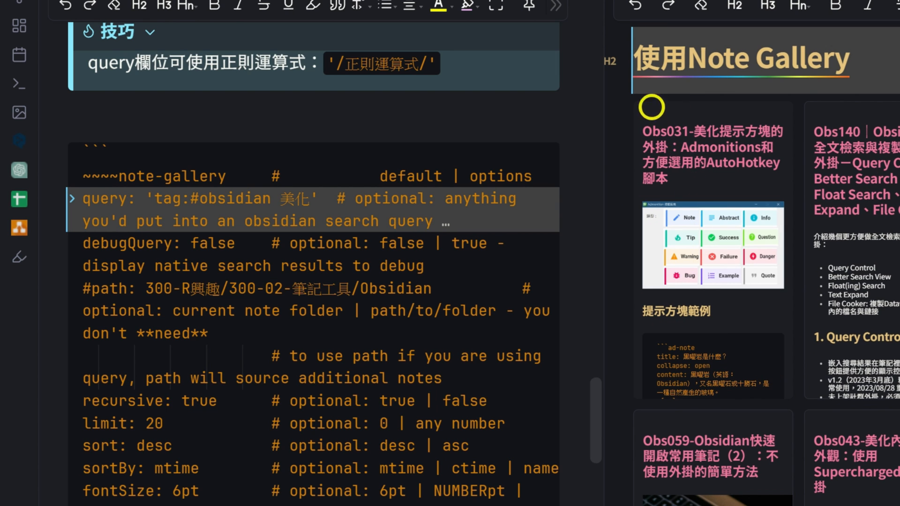
{"action": "scroll", "coordinate": [764, 262], "scroll_direction": "down", "scroll_amount": 7}
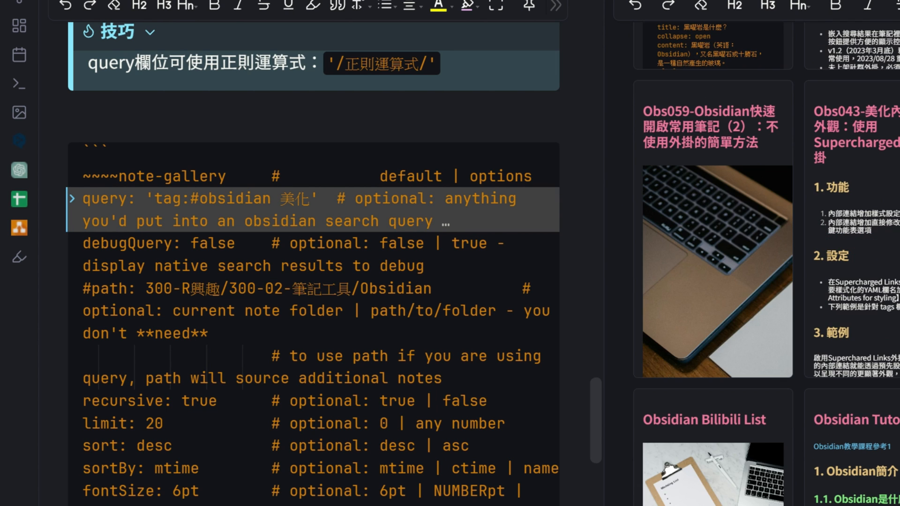
{"action": "scroll", "coordinate": [764, 262], "scroll_direction": "up", "scroll_amount": 7}
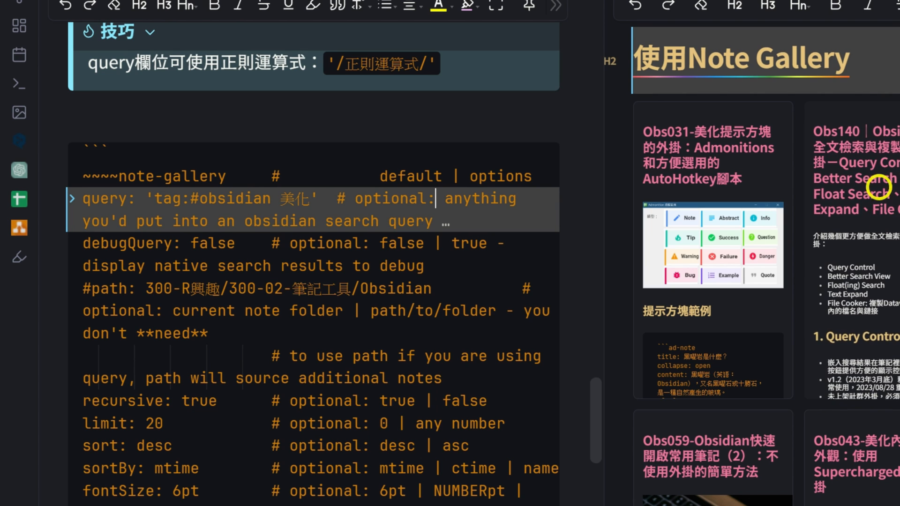
Step: Open the Obs140 note from its gallery card and look through its Query Control section down to the 1.1 範例 query example
{"action": "left_click", "coordinate": [886, 162]}
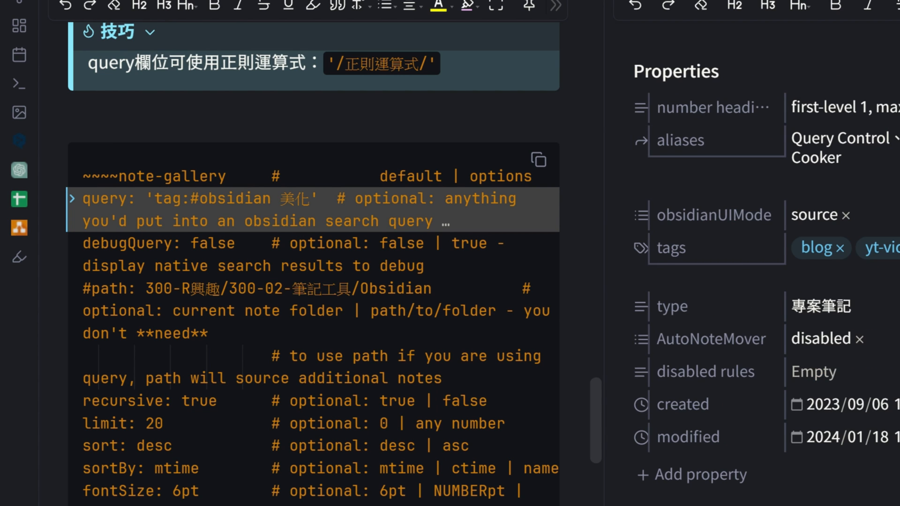
{"action": "scroll", "coordinate": [763, 263], "scroll_direction": "down", "scroll_amount": 15}
{"action": "scroll", "coordinate": [764, 263], "scroll_direction": "up", "scroll_amount": 7}
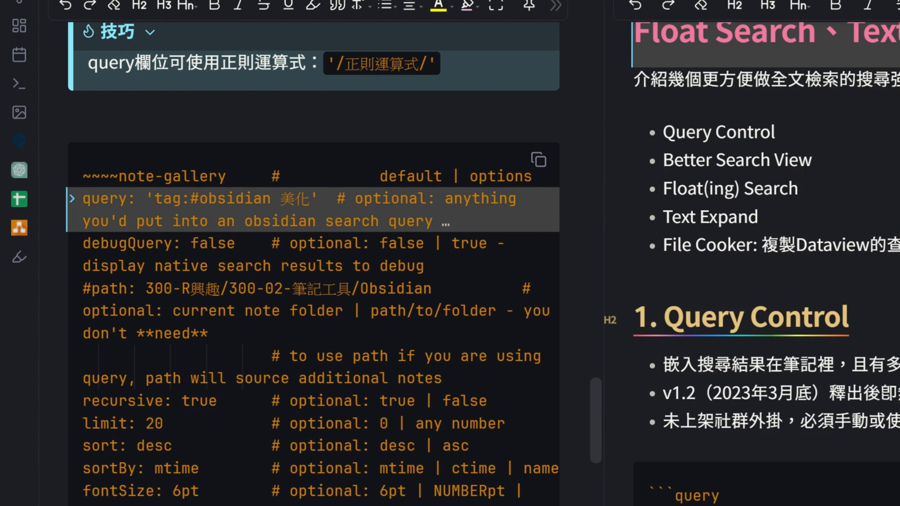
{"action": "scroll", "coordinate": [881, 306], "scroll_direction": "up", "scroll_amount": 5}
{"action": "scroll", "coordinate": [881, 306], "scroll_direction": "down", "scroll_amount": 8}
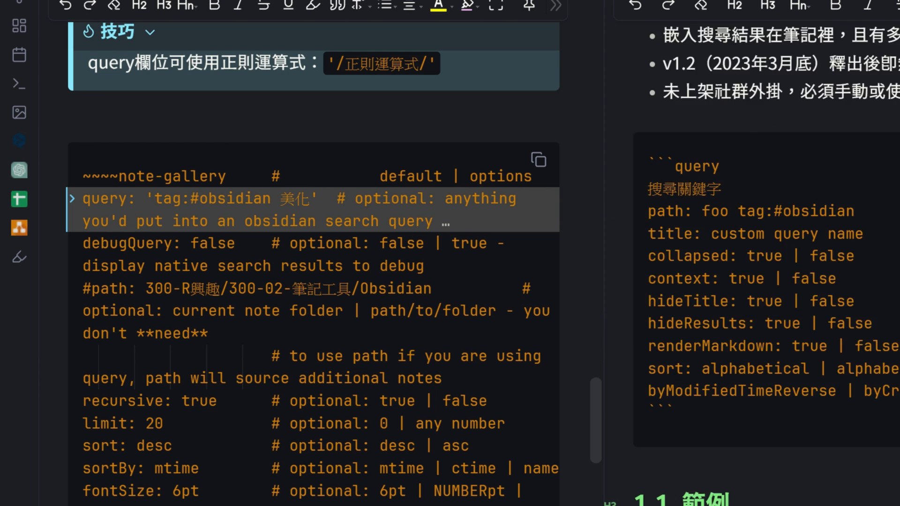
{"action": "scroll", "coordinate": [815, 272], "scroll_direction": "down", "scroll_amount": 4}
{"action": "scroll", "coordinate": [816, 271], "scroll_direction": "down", "scroll_amount": 4}
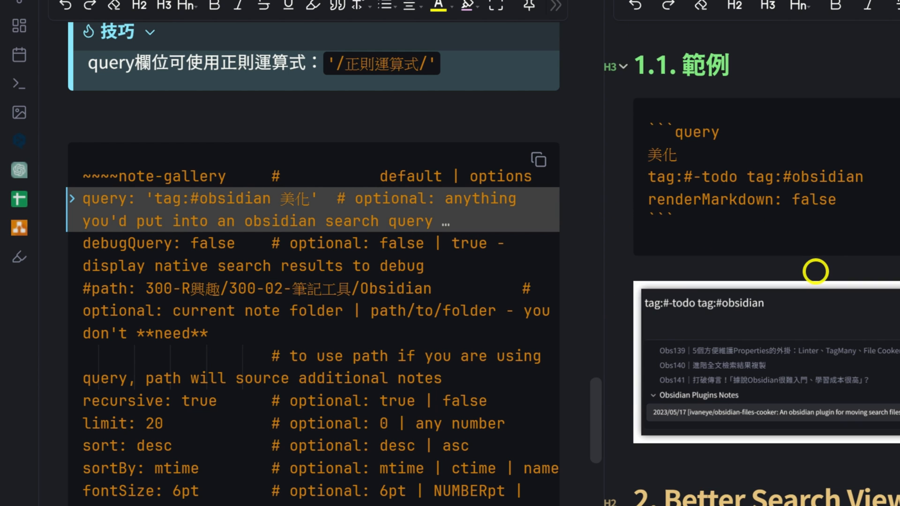
Step: Examine the opening line of the note-gallery code block in Obs149, highlighting the four tildes that fence it
{"action": "left_click", "coordinate": [155, 198]}
{"action": "scroll", "coordinate": [362, 278], "scroll_direction": "up", "scroll_amount": 2}
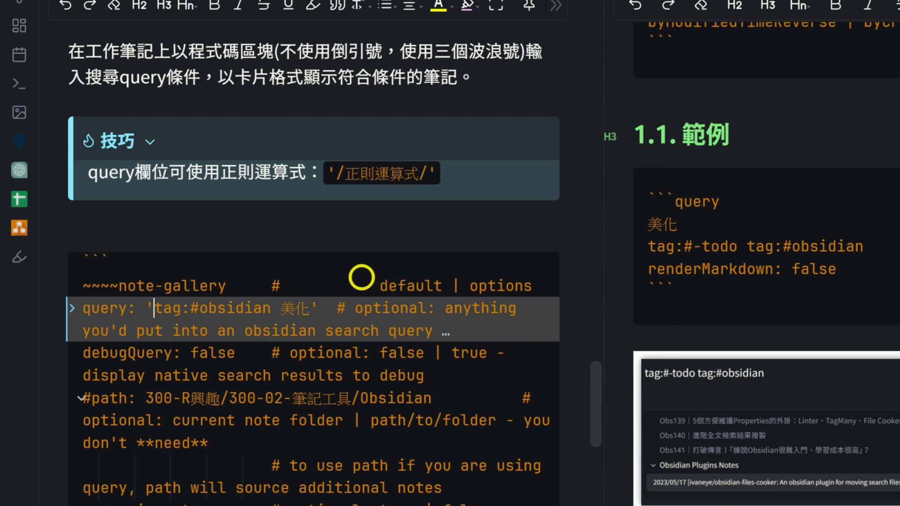
{"action": "scroll", "coordinate": [362, 278], "scroll_direction": "down", "scroll_amount": 3}
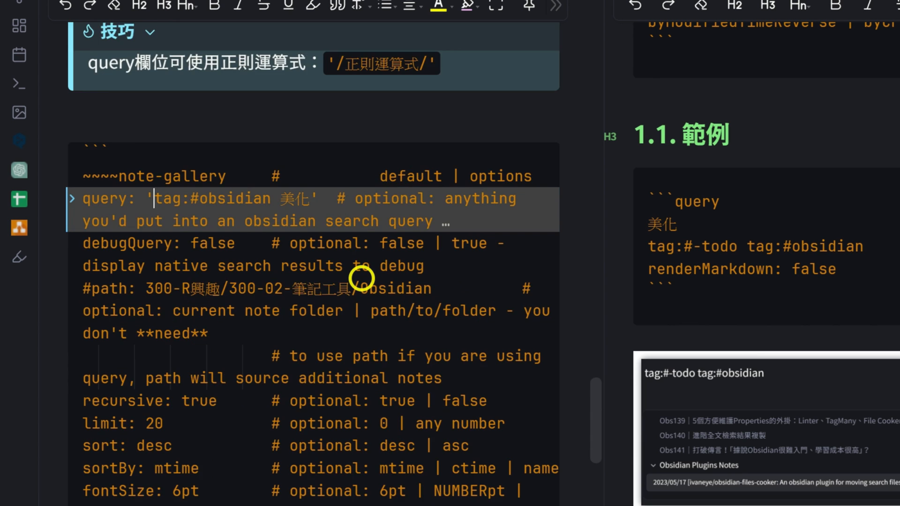
{"action": "scroll", "coordinate": [361, 278], "scroll_direction": "up", "scroll_amount": 1}
{"action": "key", "text": "Up"}
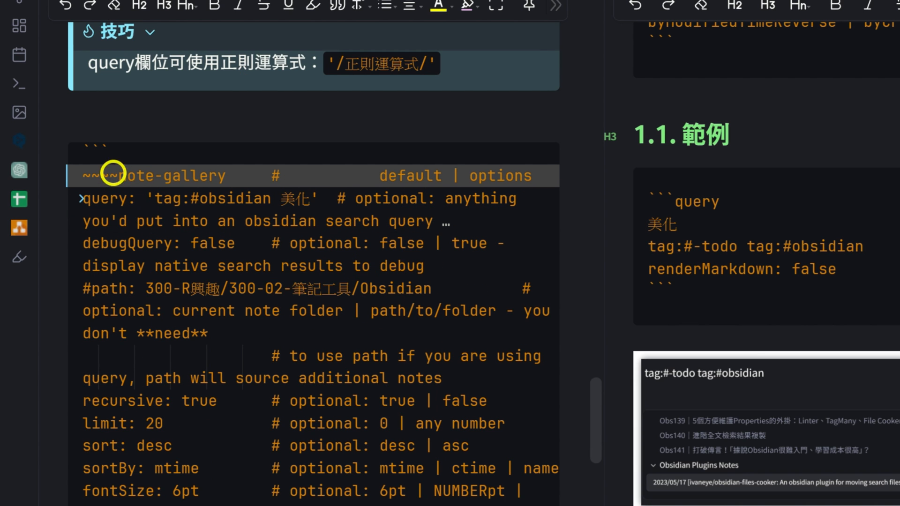
{"action": "left_click_drag", "start_coordinate": [111, 147], "coordinate": [37, 145]}
{"action": "left_click", "coordinate": [51, 177]}
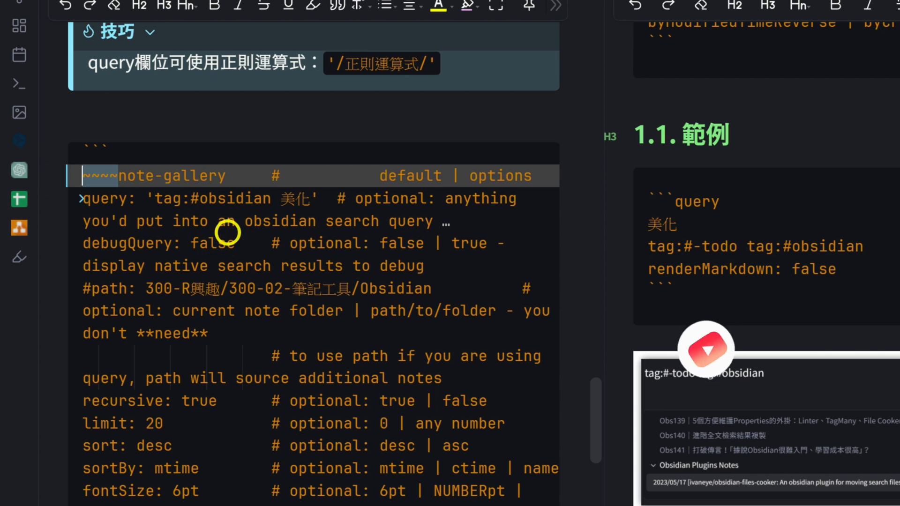
{"action": "left_click", "coordinate": [118, 190]}
{"action": "left_click", "coordinate": [99, 175]}
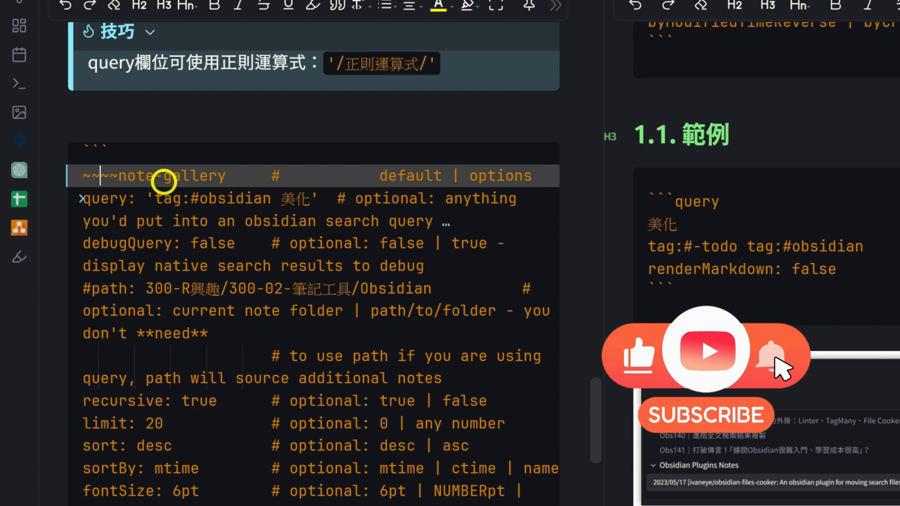
Step: Highlight the query value 'tag:#obsidian 美化' and examine the 技巧 callout on using regular expressions in the query field
{"action": "scroll", "coordinate": [360, 108], "scroll_direction": "down", "scroll_amount": 3}
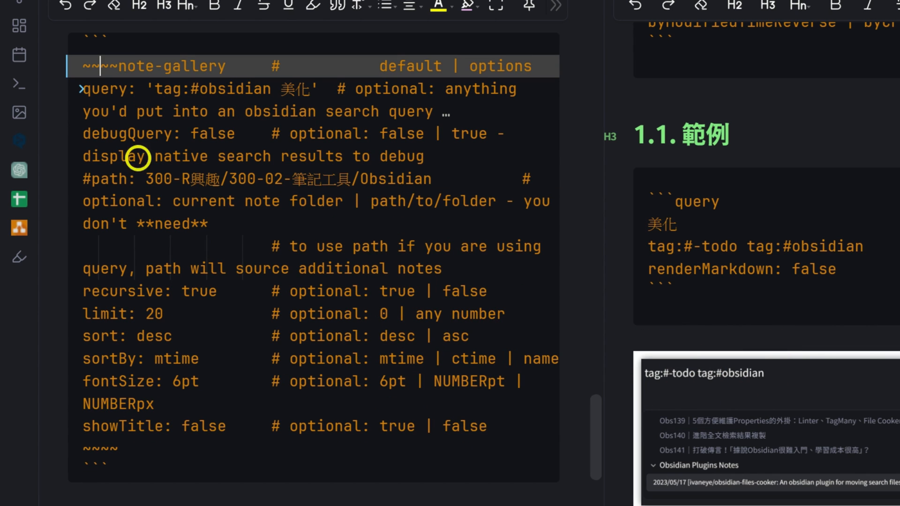
{"action": "left_click", "coordinate": [133, 96]}
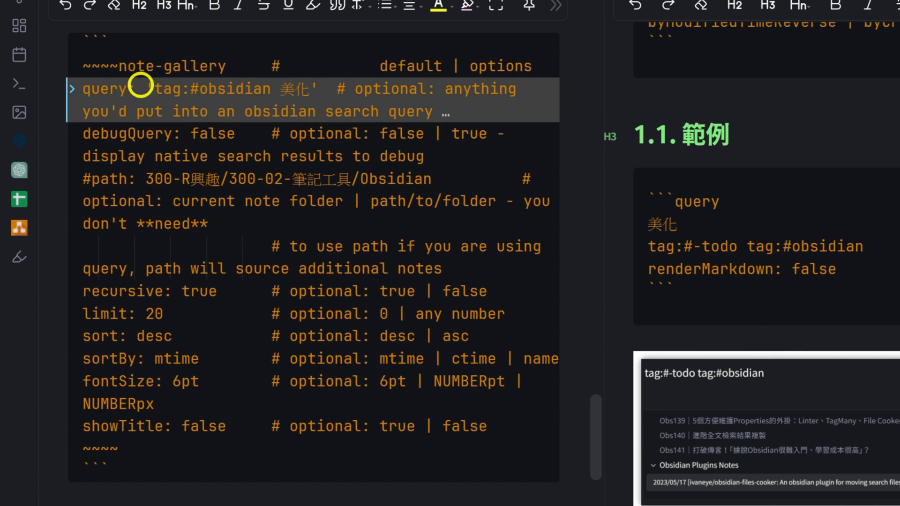
{"action": "left_click_drag", "start_coordinate": [140, 87], "coordinate": [319, 86]}
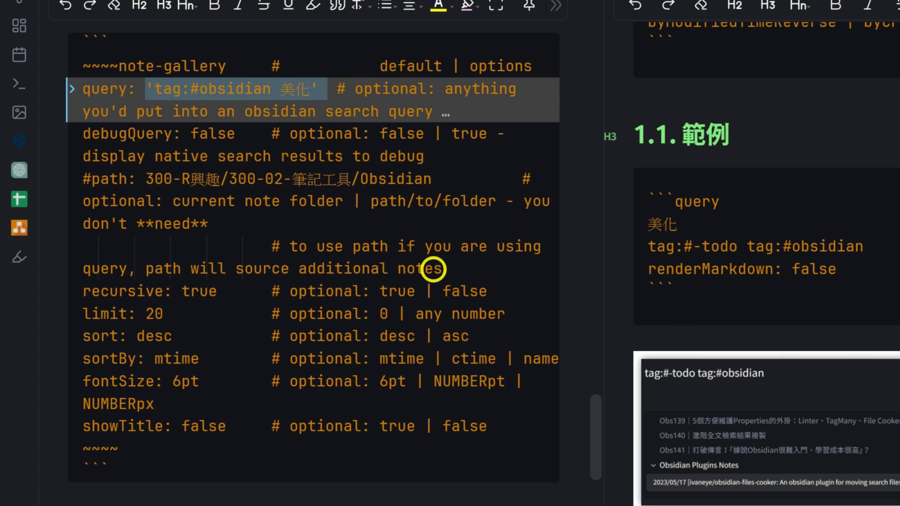
{"action": "scroll", "coordinate": [434, 267], "scroll_direction": "up", "scroll_amount": 6}
{"action": "left_click", "coordinate": [356, 177]}
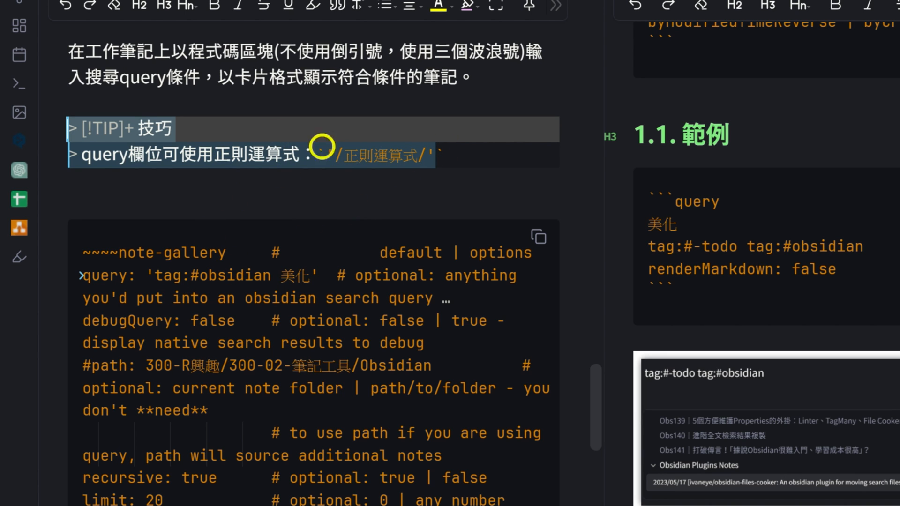
{"action": "scroll", "coordinate": [441, 159], "scroll_direction": "down", "scroll_amount": 1}
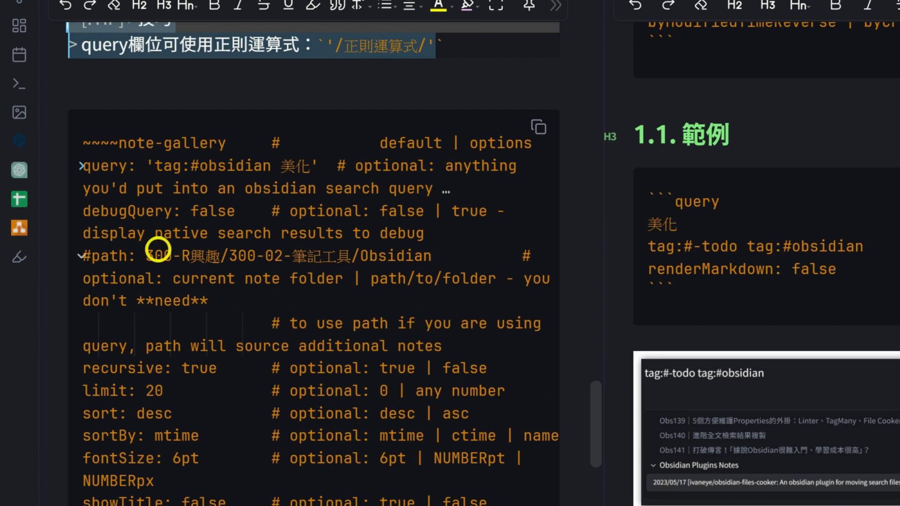
Step: Highlight the commented-out #path line in the note-gallery block and examine the comment about combining path with query
{"action": "left_click", "coordinate": [130, 264]}
{"action": "left_click_drag", "start_coordinate": [84, 256], "coordinate": [441, 252]}
{"action": "left_click", "coordinate": [370, 324]}
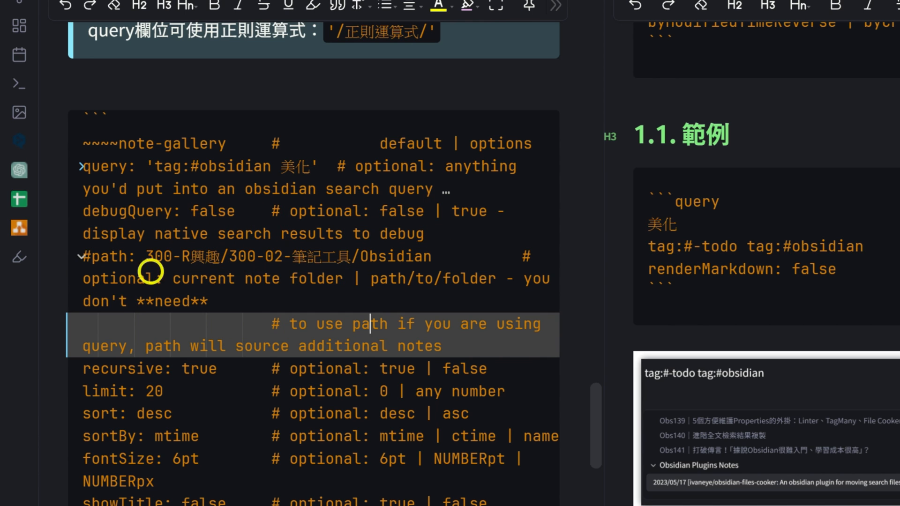
Step: Examine the limit, sort and sortBy options of the note-gallery code block one after another
{"action": "scroll", "coordinate": [337, 398], "scroll_direction": "down", "scroll_amount": 5}
{"action": "scroll", "coordinate": [263, 167], "scroll_direction": "up", "scroll_amount": 3}
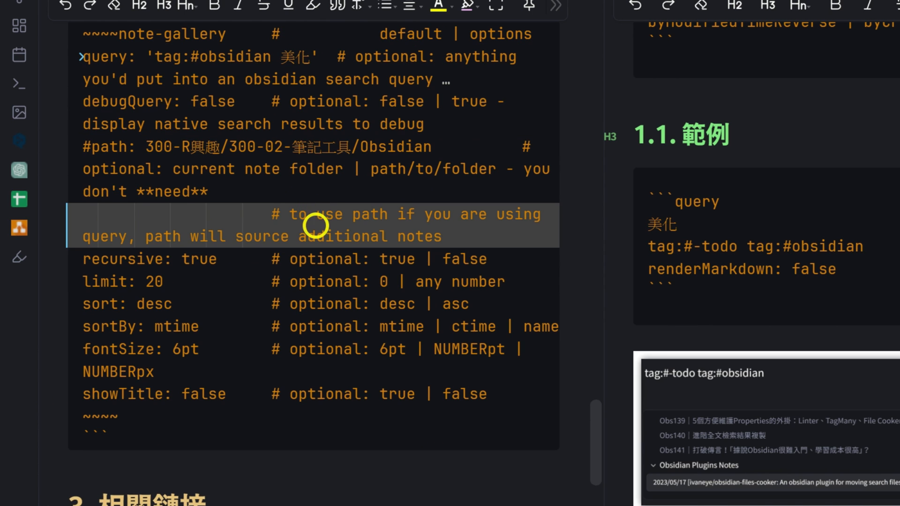
{"action": "left_click", "coordinate": [180, 281]}
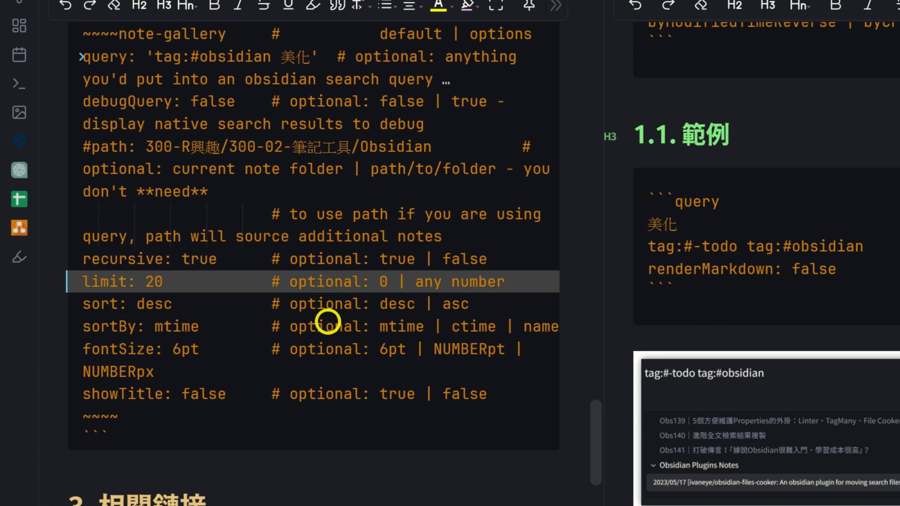
{"action": "left_click", "coordinate": [188, 304]}
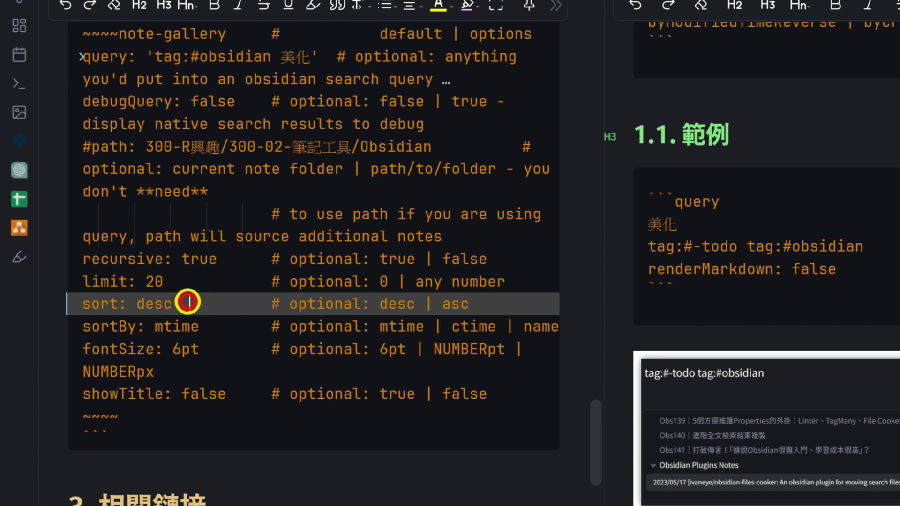
{"action": "left_click", "coordinate": [226, 326]}
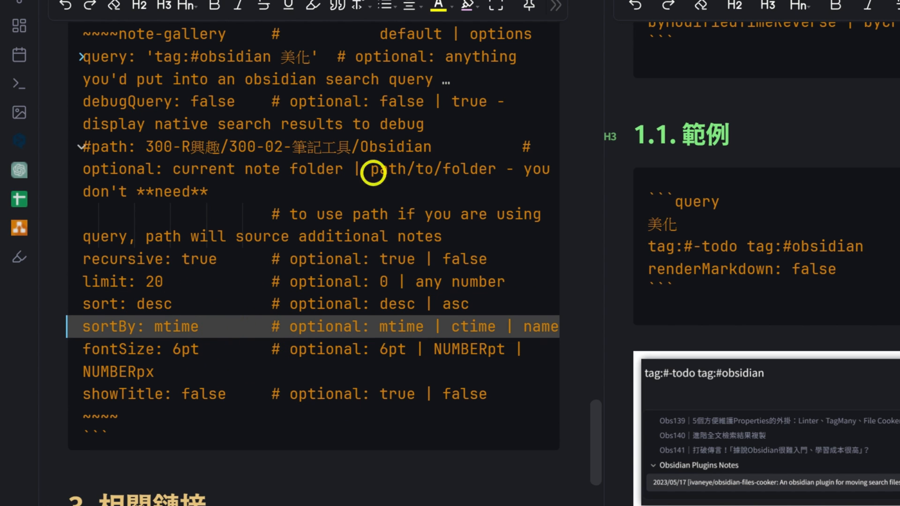
{"action": "scroll", "coordinate": [379, 307], "scroll_direction": "up", "scroll_amount": 3}
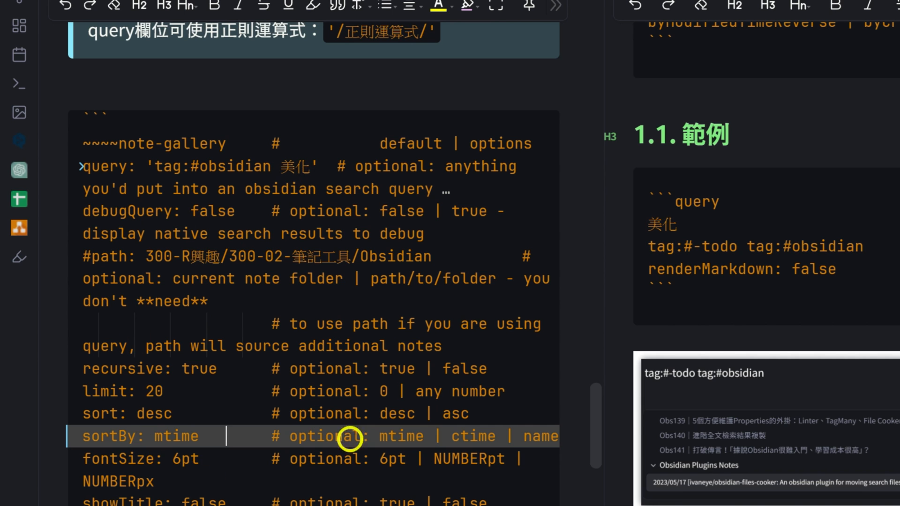
Step: Return to the test-obs149 note and look over its Note Gallery cards
{"action": "scroll", "coordinate": [350, 367], "scroll_direction": "up", "scroll_amount": 3}
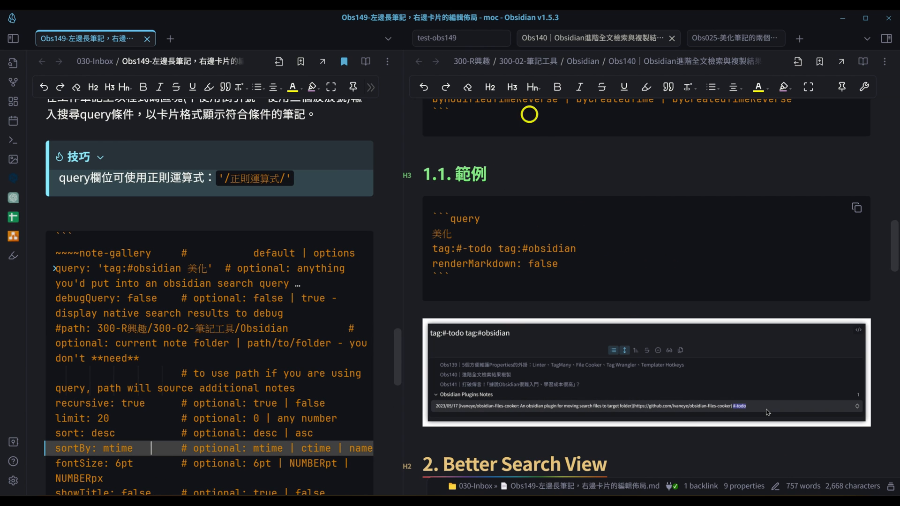
{"action": "left_click", "coordinate": [488, 27]}
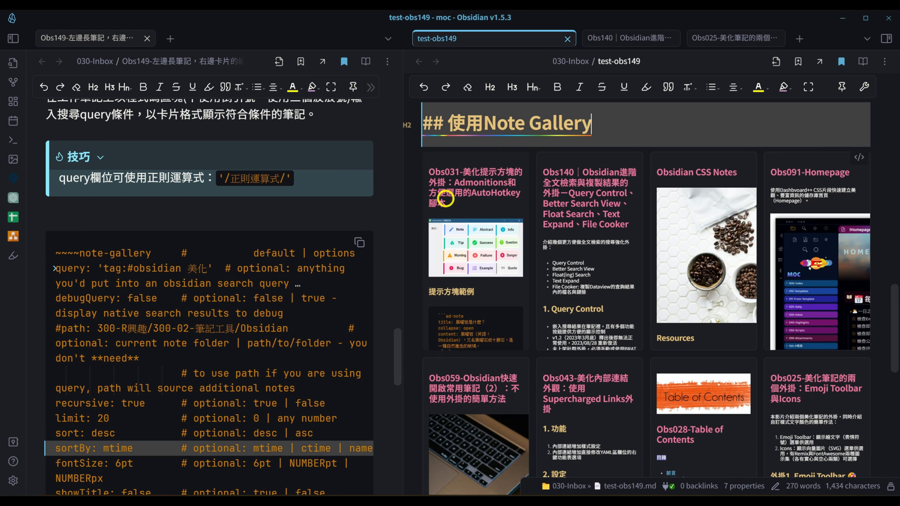
{"action": "scroll", "coordinate": [712, 371], "scroll_direction": "down", "scroll_amount": 2}
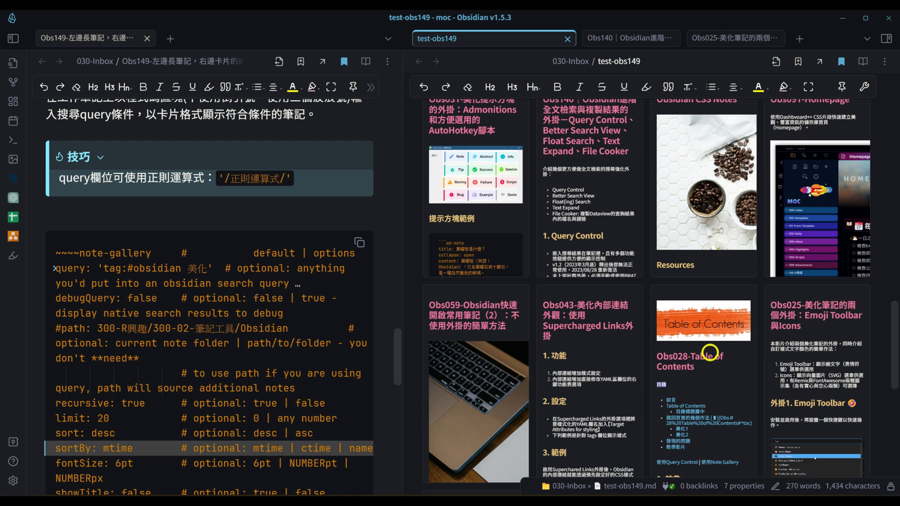
Step: Go back to the beginning of the Obs149 note and reread the introduction to Writeathon's editing layout beside the gallery cards
{"action": "left_click_drag", "start_coordinate": [398, 356], "coordinate": [395, 100]}
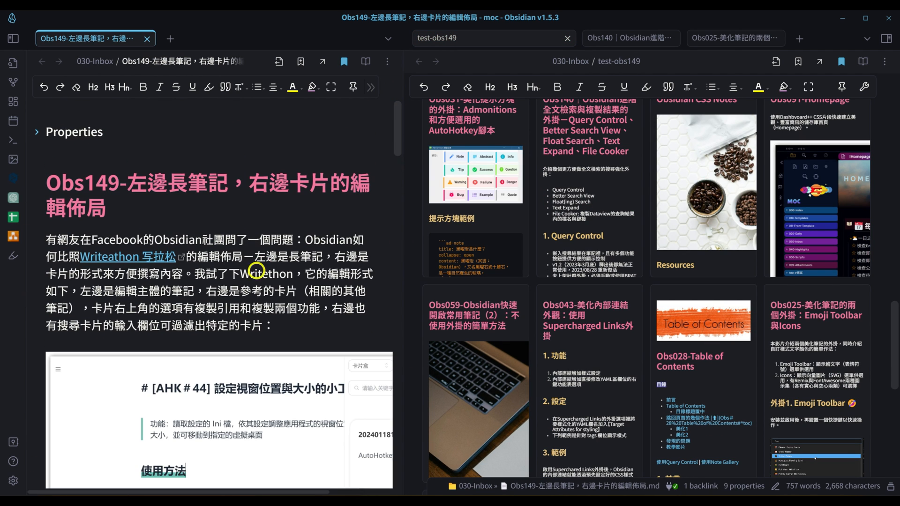
{"action": "scroll", "coordinate": [331, 398], "scroll_direction": "down", "scroll_amount": 2}
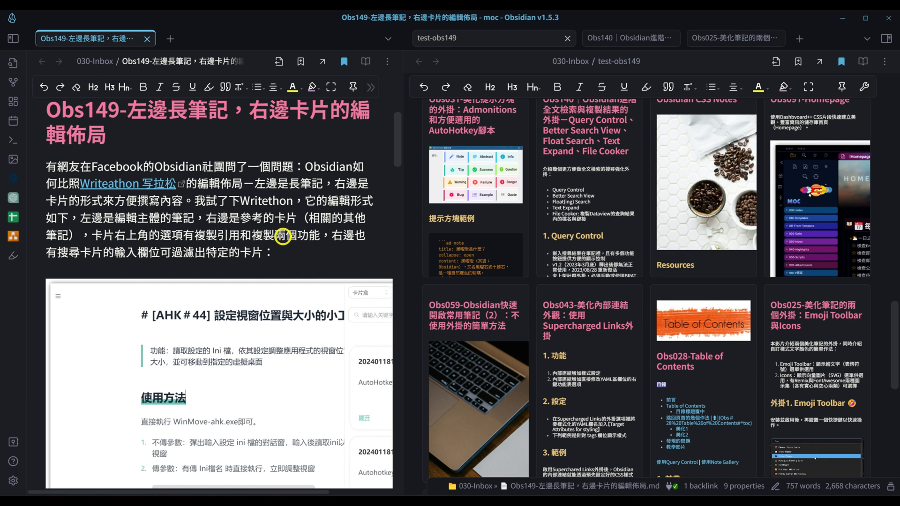
{"action": "scroll", "coordinate": [282, 236], "scroll_direction": "up", "scroll_amount": 2}
{"action": "left_click_drag", "start_coordinate": [399, 134], "coordinate": [403, 144]}
{"action": "left_click", "coordinate": [376, 176]}
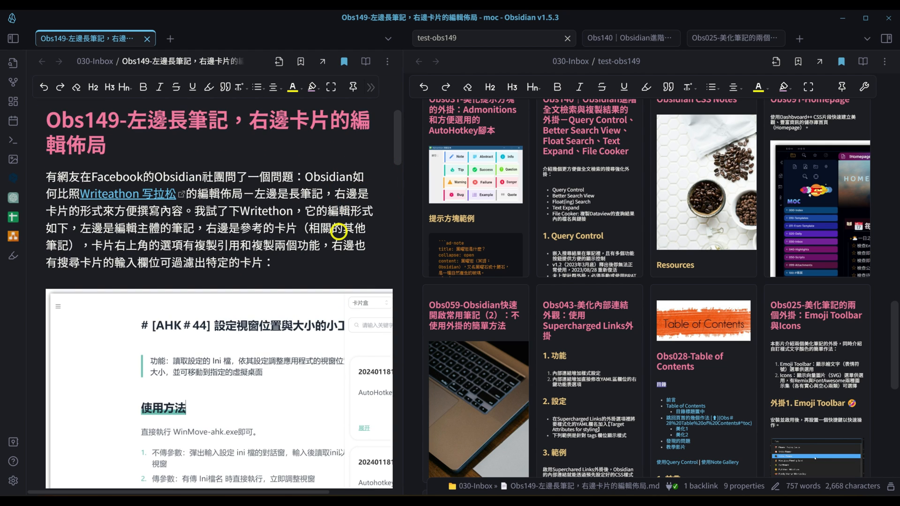